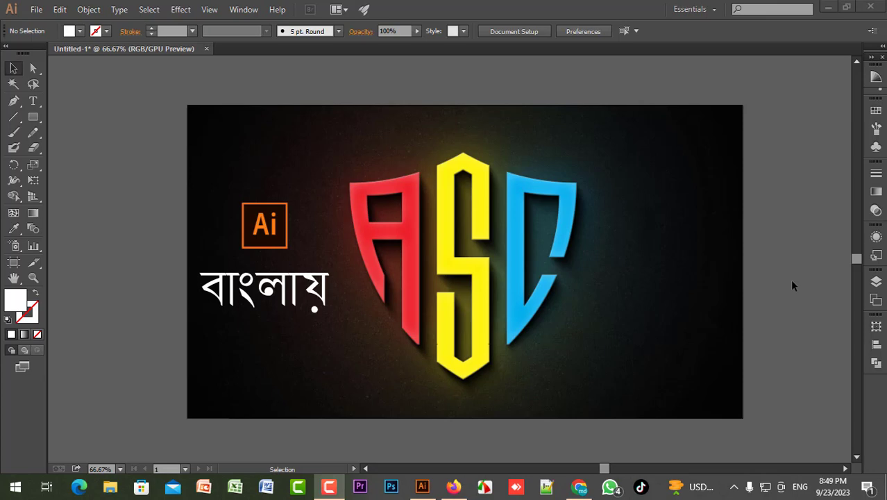
Step: Create a new 1280 × 720 px document with pixels as the unit
left_click(377, 82)
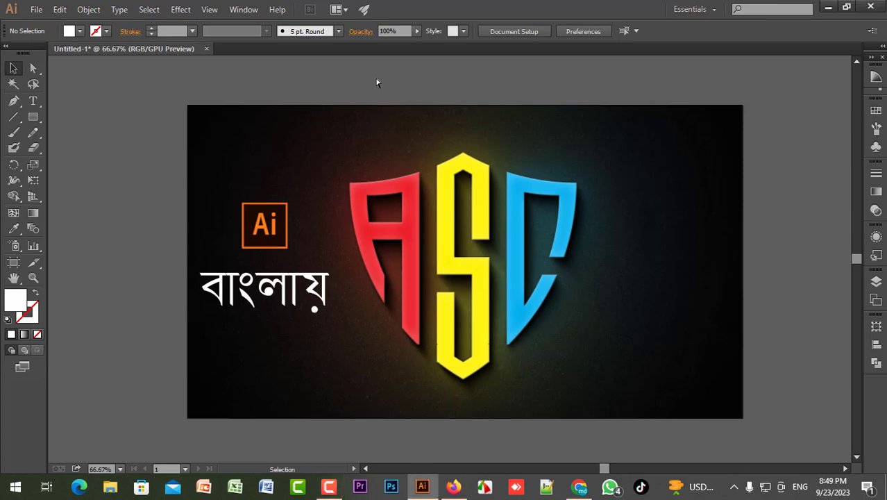
key("ctrl+n")
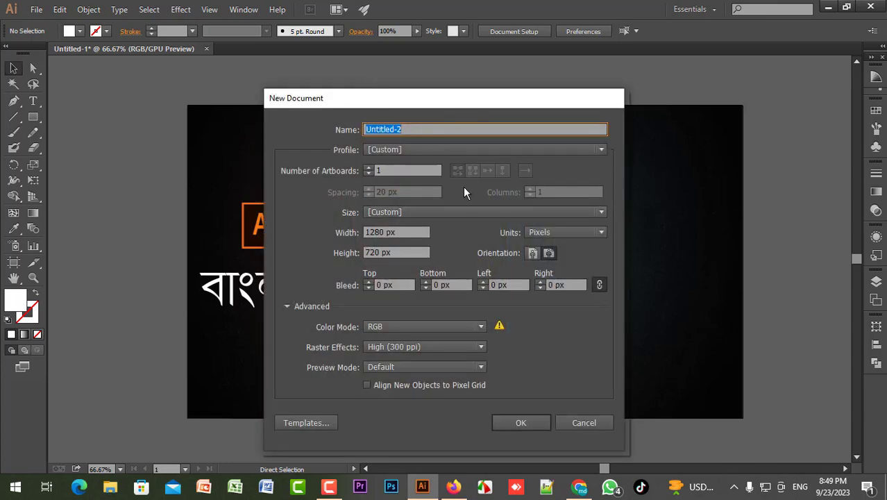
left_click(408, 231)
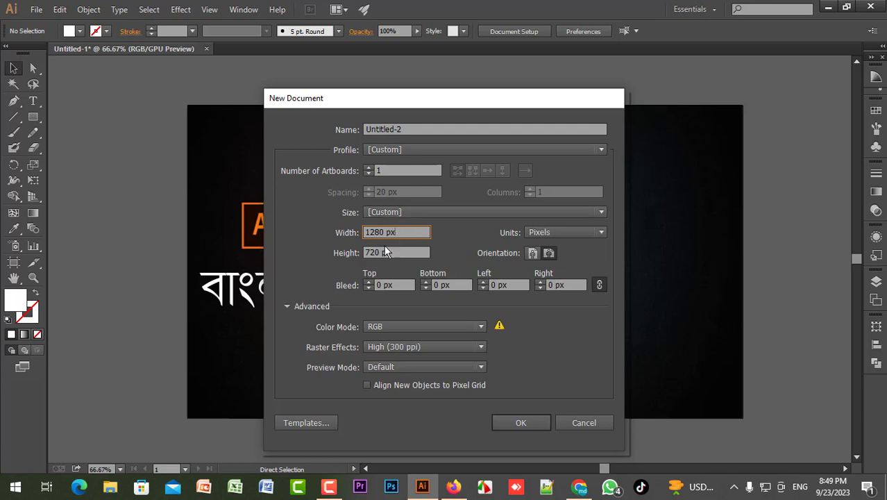
left_click(601, 233)
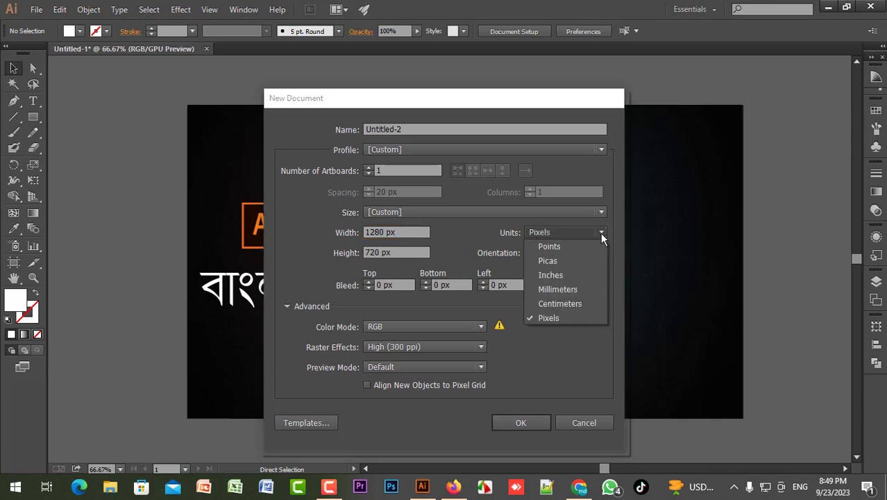
left_click(601, 231)
left_click(584, 234)
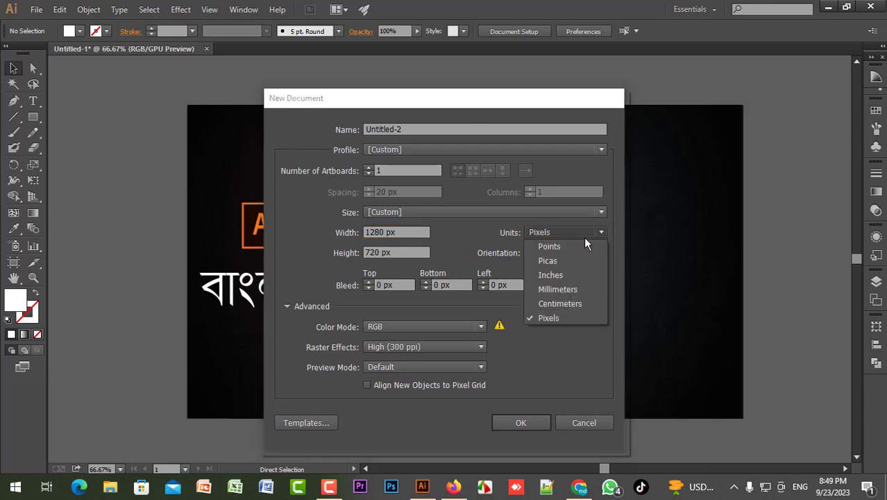
left_click(550, 316)
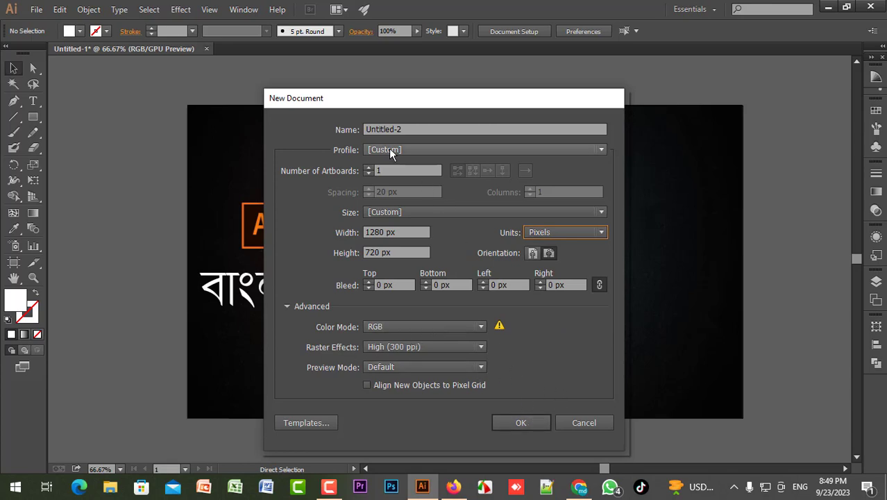
left_click(540, 424)
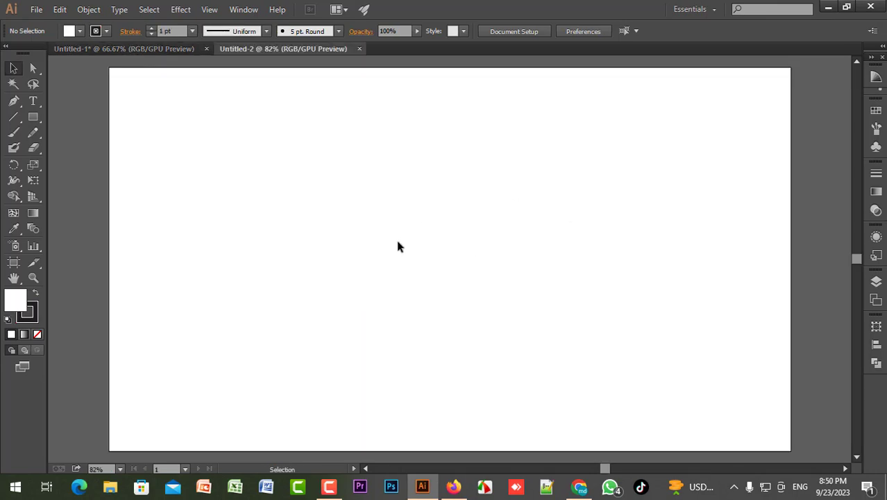
Step: Draw a straight vertical line on the left half of the artboard and duplicate it about 18 px to its right
left_click(14, 116)
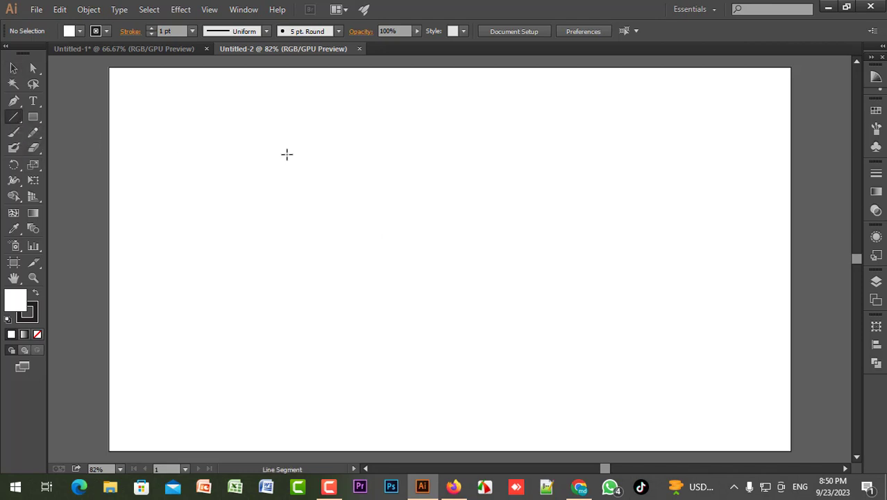
mouse_move(287, 154)
left_mouse_down()
mouse_move(287, 370)
mouse_move(275, 366)
mouse_move(378, 372)
mouse_move(279, 361)
mouse_move(313, 360)
mouse_move(299, 371)
mouse_move(297, 399)
left_mouse_up()
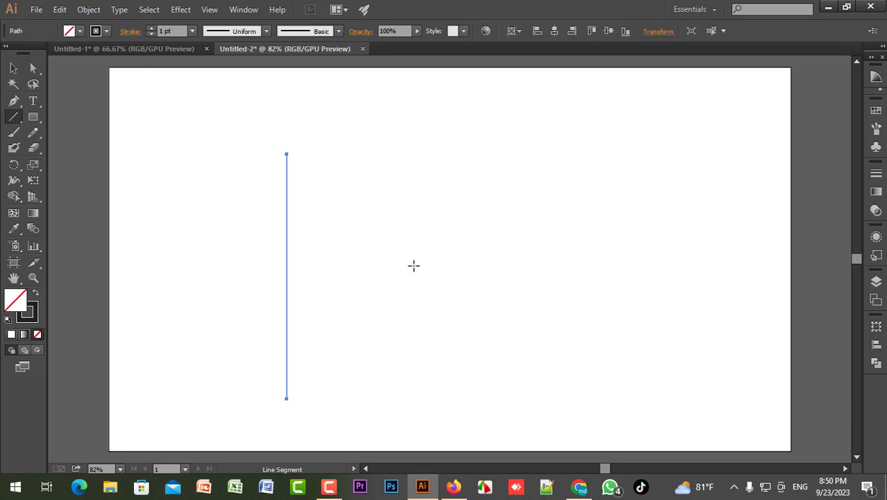
left_click(15, 68)
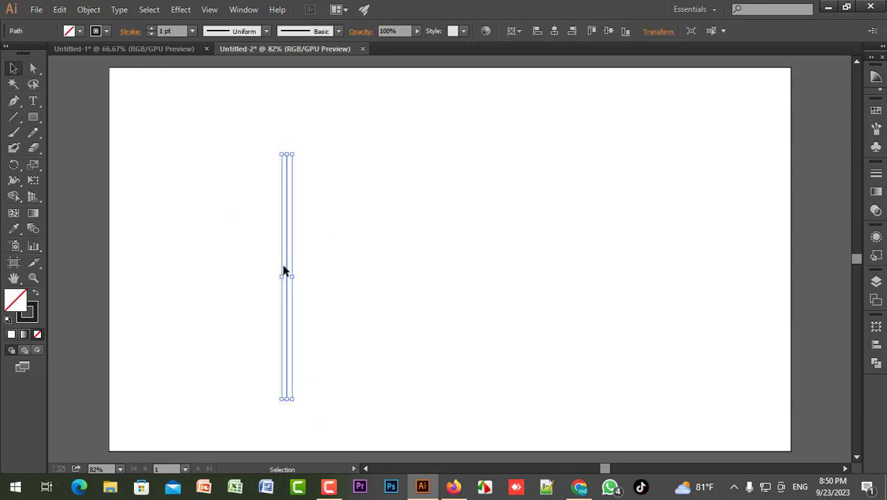
left_click(329, 486)
left_click_drag(287, 233, 297, 234)
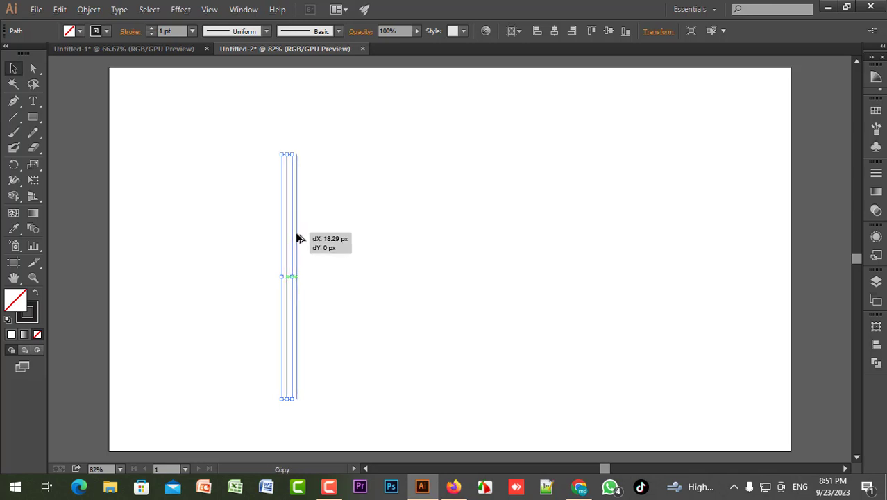
left_click_drag(297, 234, 296, 234)
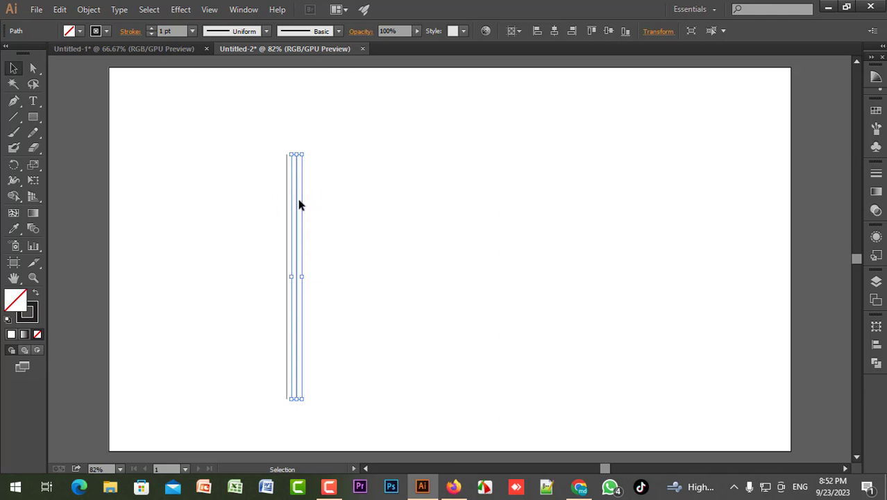
key("ctrl+z")
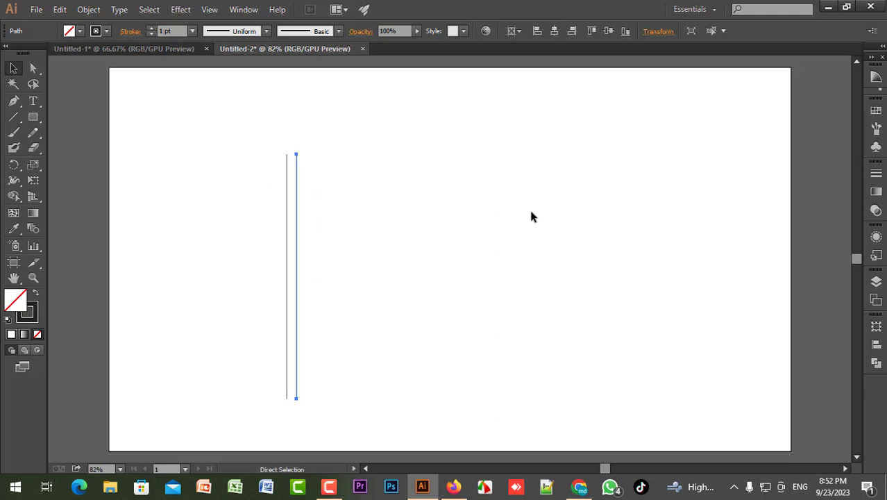
Step: Repeat the duplicate transformation twelve times to build a row of evenly spaced vertical lines
key("ctrl+d")
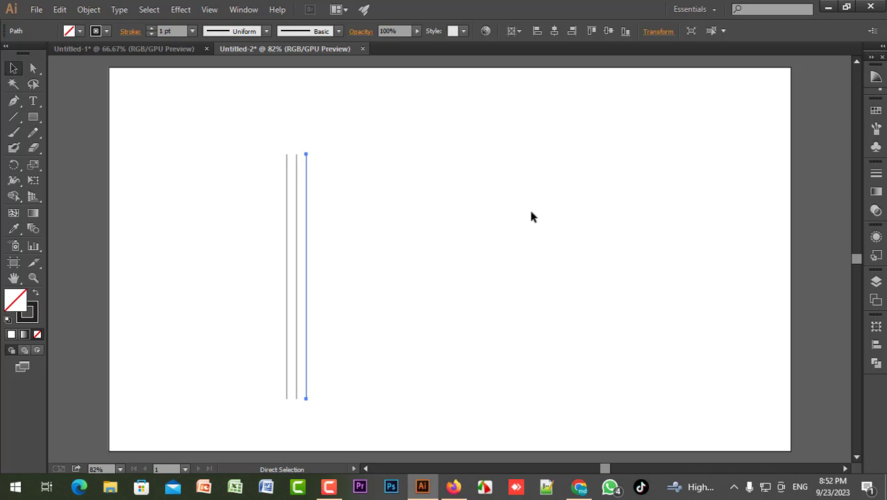
key("ctrl+d")
key("ctrl+d")
key("ctrl+d")
key("ctrl+d")
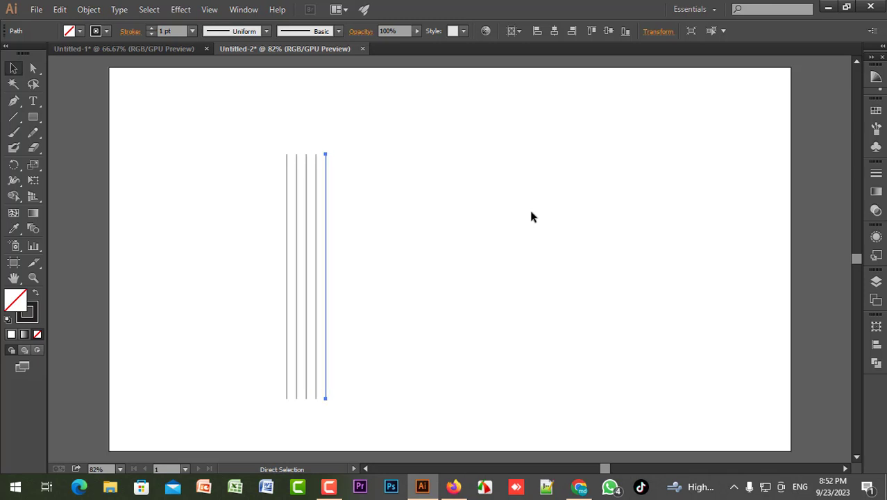
key("ctrl+d")
key("ctrl+d")
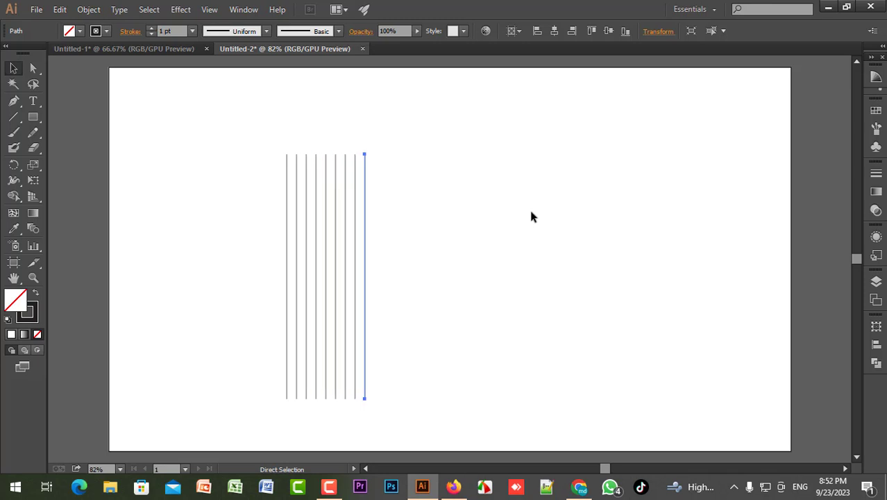
key("ctrl+d")
key("ctrl+d")
key("ctrl+d")
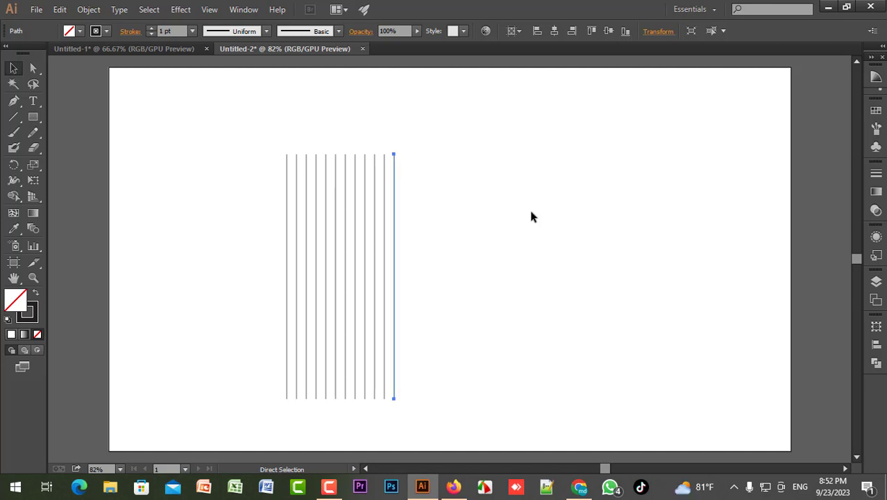
key("ctrl+d")
key("ctrl+d")
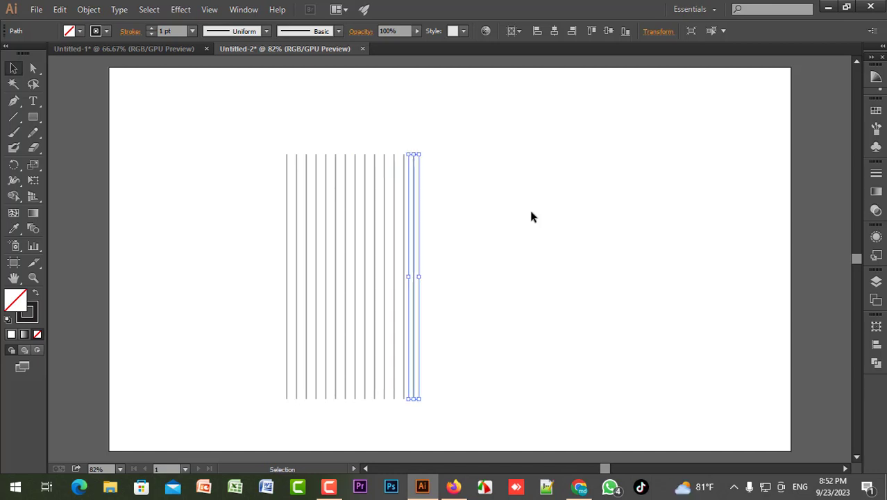
left_click(524, 212)
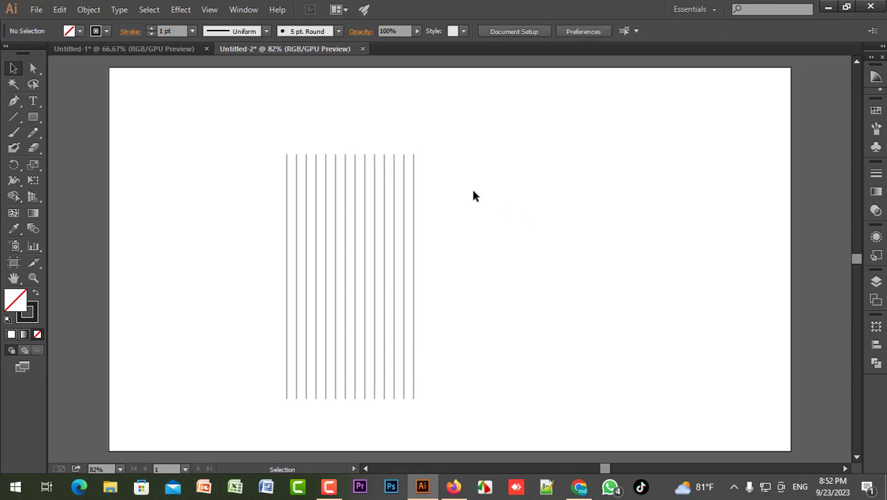
Step: Stretch all the vertical lines horizontally from their right edge to widen the gaps between them
left_click_drag(470, 192, 225, 270)
left_click_drag(414, 277, 451, 275)
left_click(494, 253)
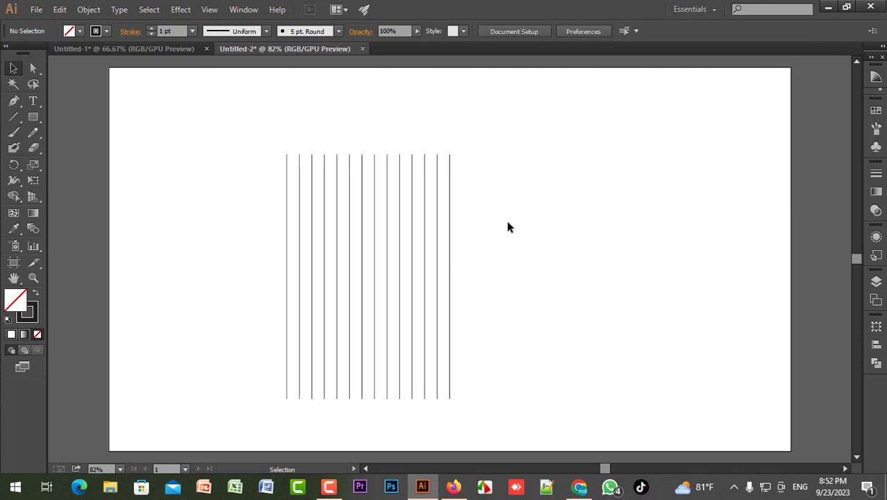
Step: Copy all the vertical lines in place and rotate the copy 90 degrees to form a square grid
left_click_drag(506, 222, 235, 346)
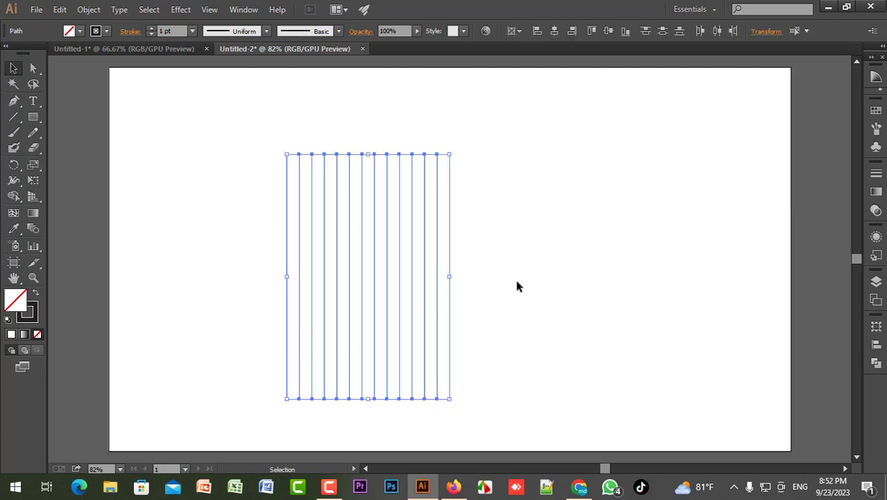
key("ctrl")
key("shift")
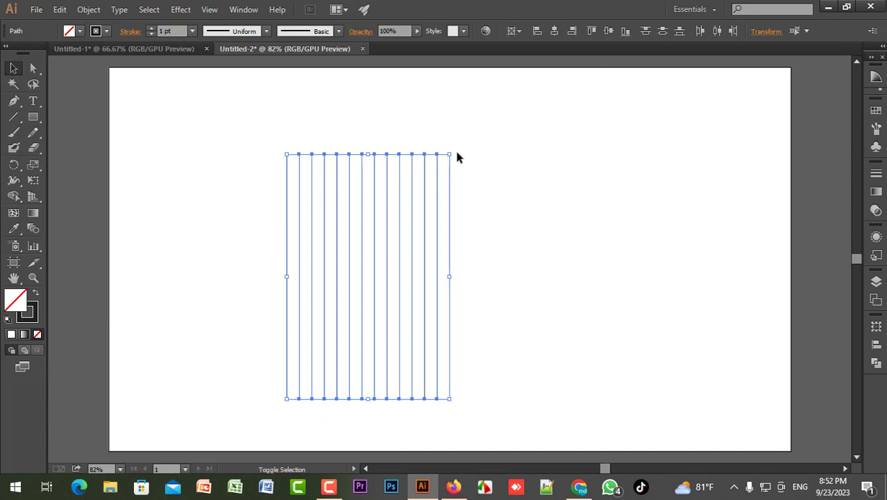
left_click_drag(458, 153, 474, 331)
left_click(521, 264)
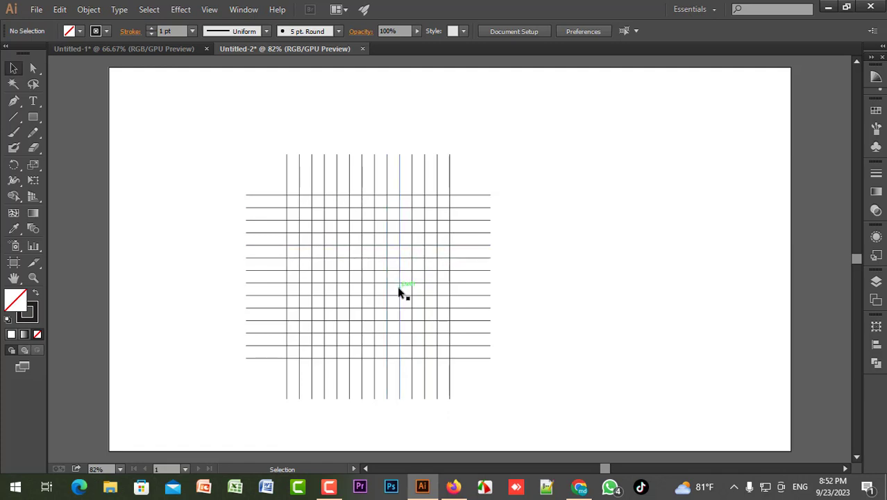
Step: Draw a perfect circle with the Ellipse tool in the empty area right of the line grid
key("ctrl+1")
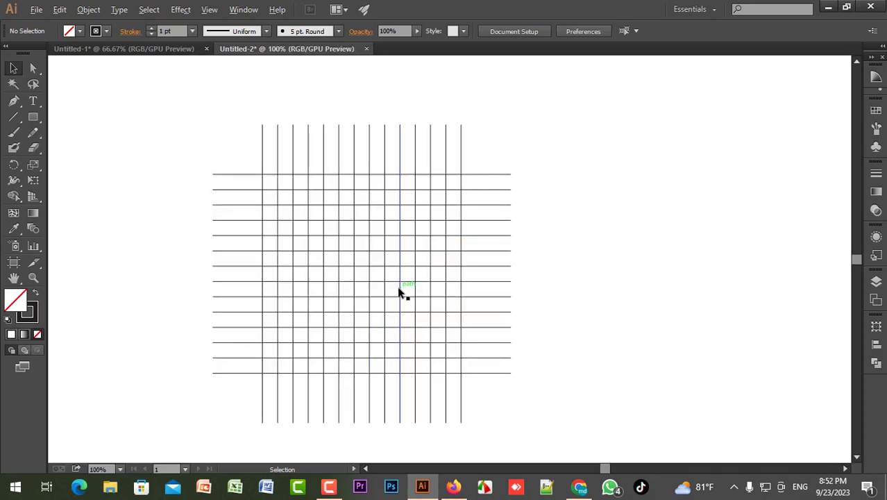
scroll(400, 291, "up", 1)
scroll(400, 291, "down", 2)
scroll(399, 292, "up", 1)
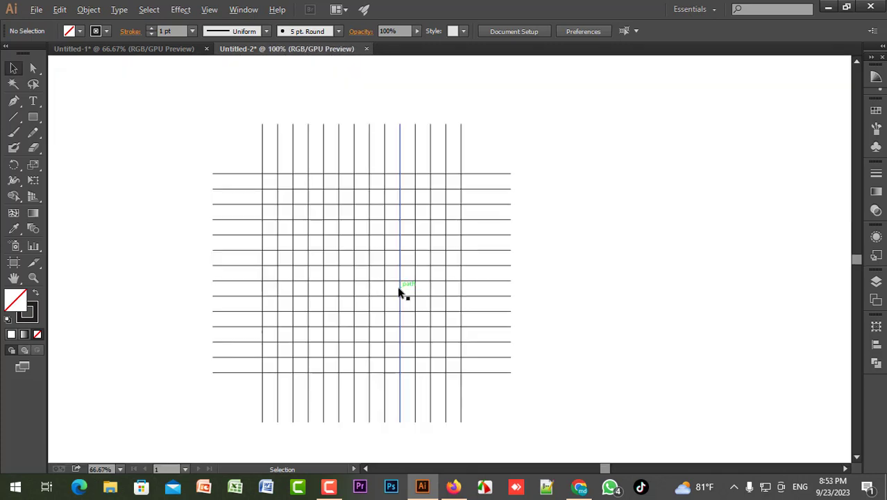
key("space")
left_click_drag(602, 285, 532, 281)
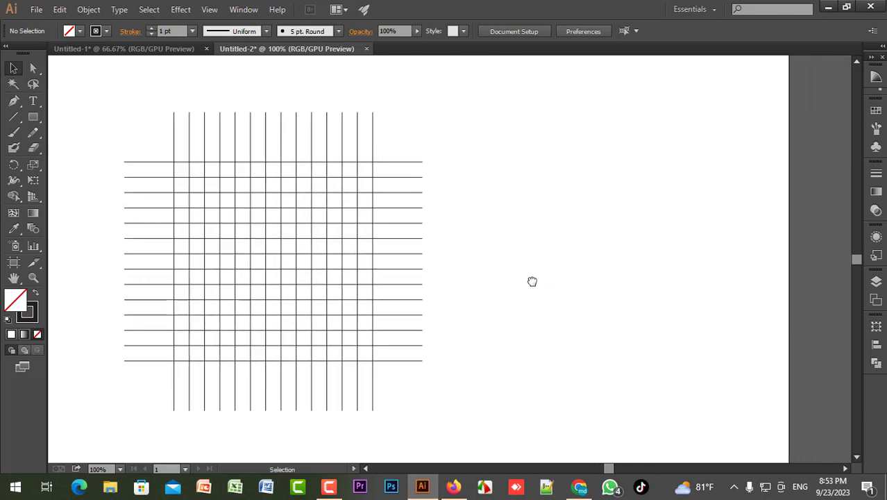
left_click_drag(34, 124, 72, 145)
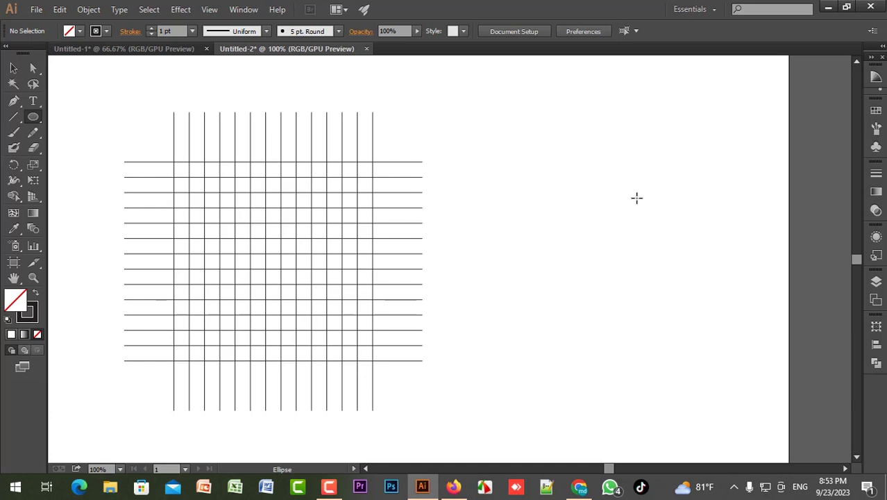
left_click_drag(636, 198, 661, 258)
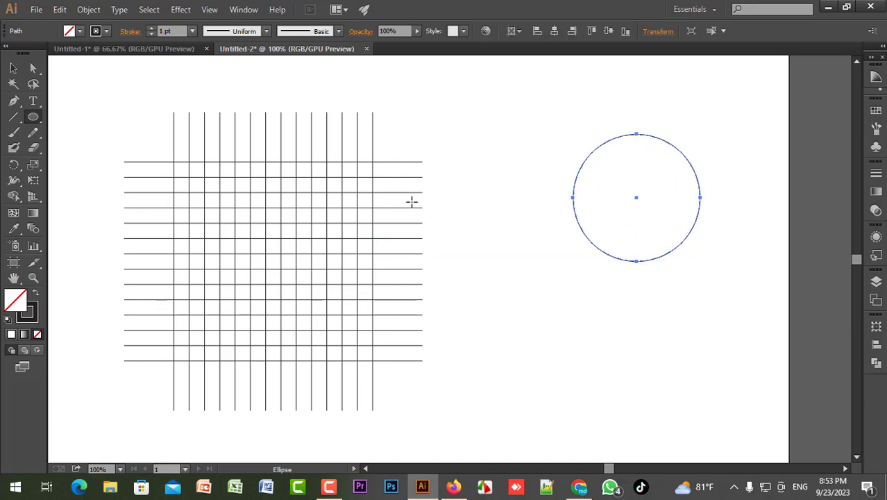
Step: Duplicate the circle rightward to overlap by half, and duplicate the pair downward to make four overlapping circles
left_click(13, 68)
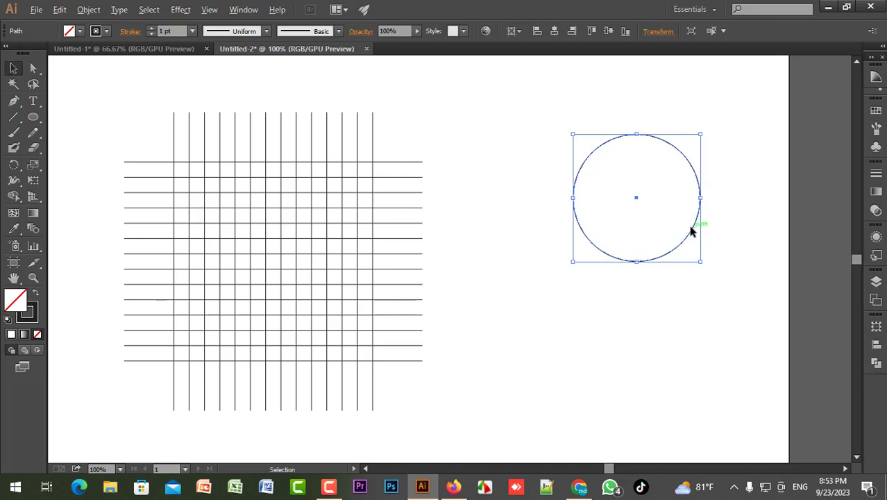
left_click_drag(692, 228, 755, 234)
left_click_drag(597, 101, 787, 209)
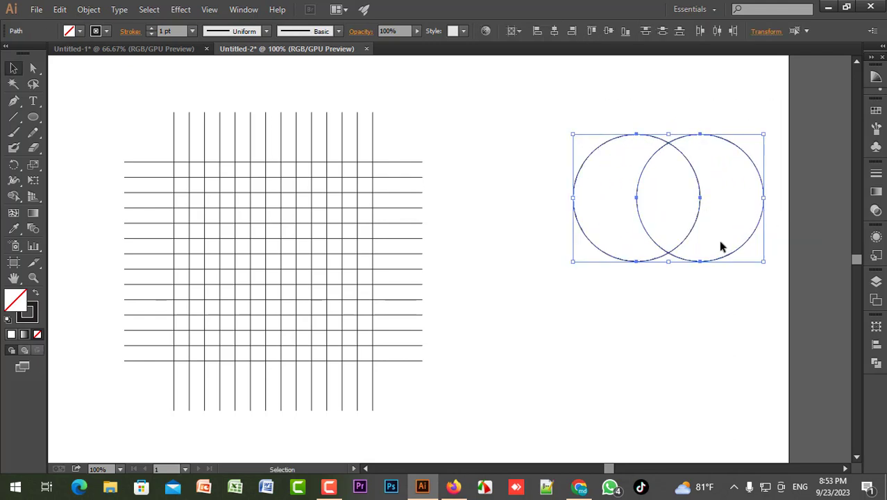
left_click_drag(679, 249, 680, 306)
left_click(679, 343)
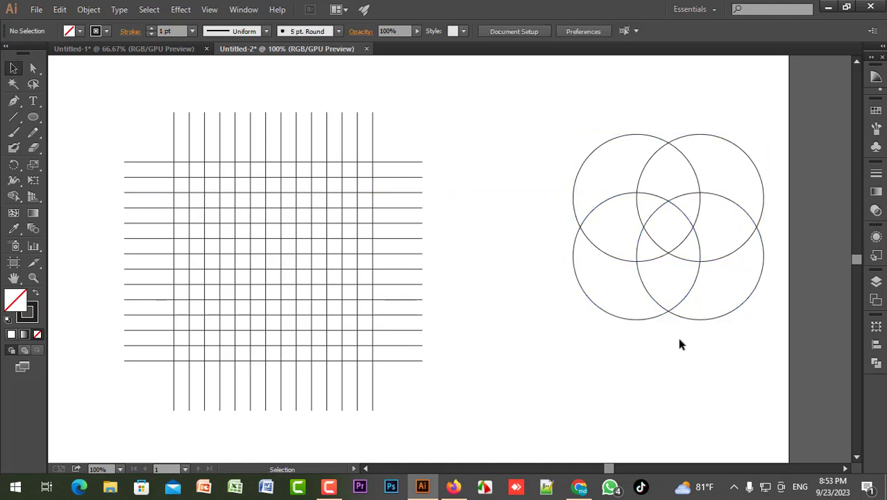
Step: Swap fill and stroke on all four circles and separate their bottom overlapping region with the Shape Builder
left_click_drag(570, 95, 746, 394)
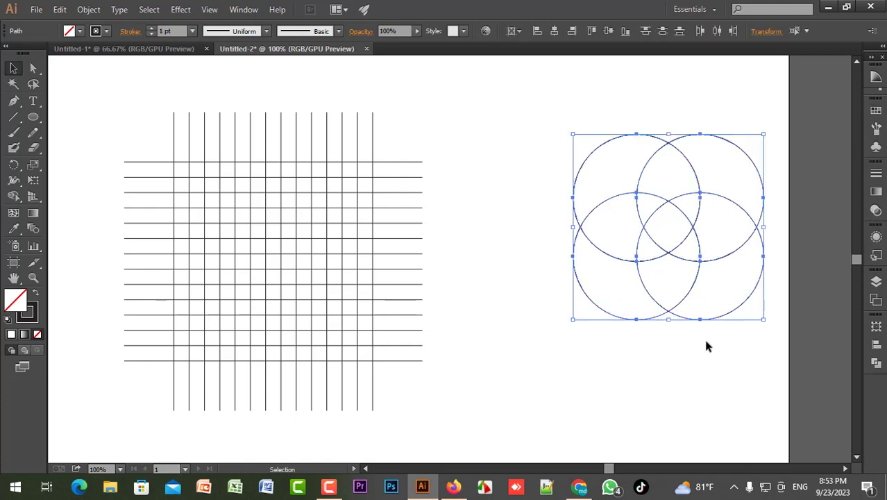
left_click(36, 292)
left_click(13, 198)
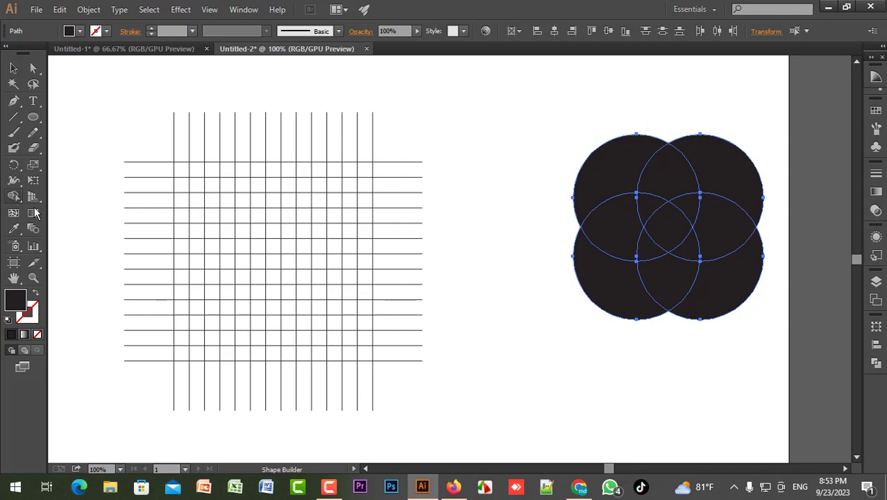
left_click_drag(661, 269, 671, 290)
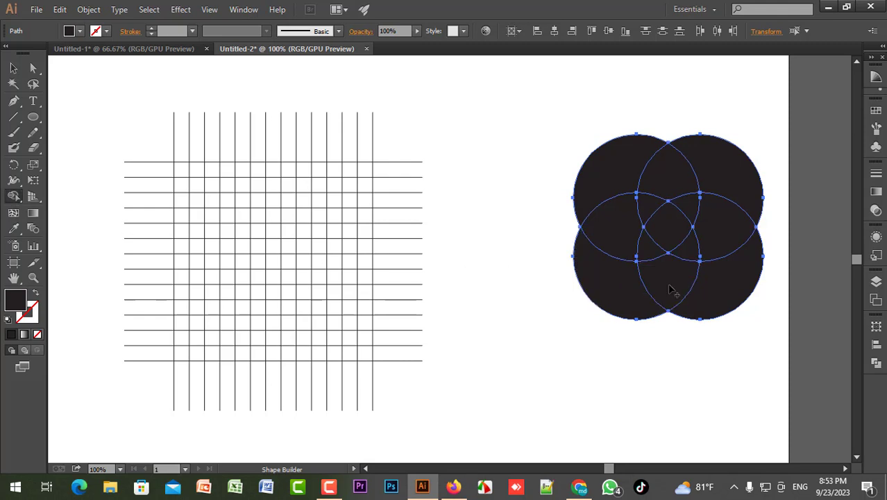
key("v")
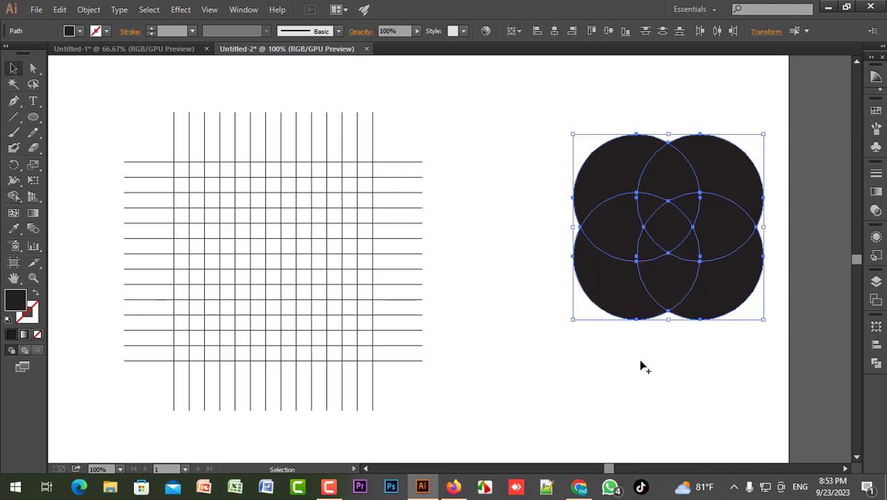
Step: Move the shield-shaped piece out of the overlapping circles and delete the remaining circle shapes
left_click(640, 362)
left_click(680, 282)
double_click(680, 282)
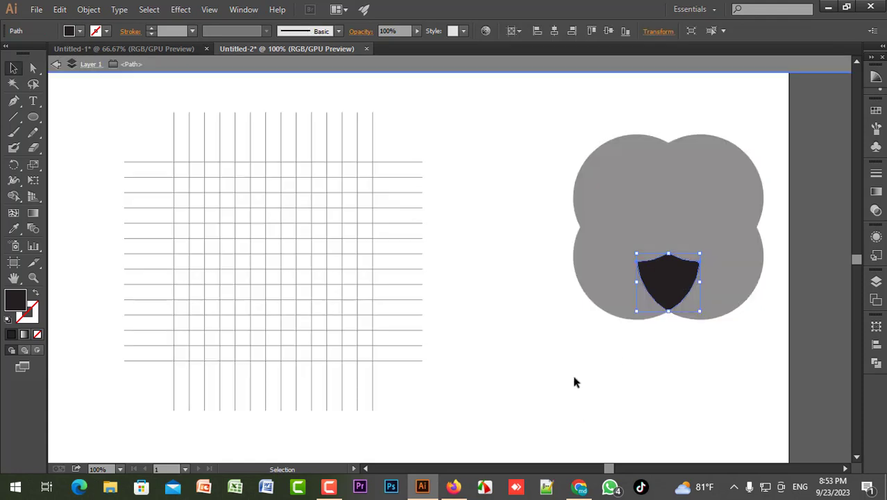
left_click(700, 67)
left_click_drag(678, 278, 562, 357)
left_click_drag(587, 122, 747, 353)
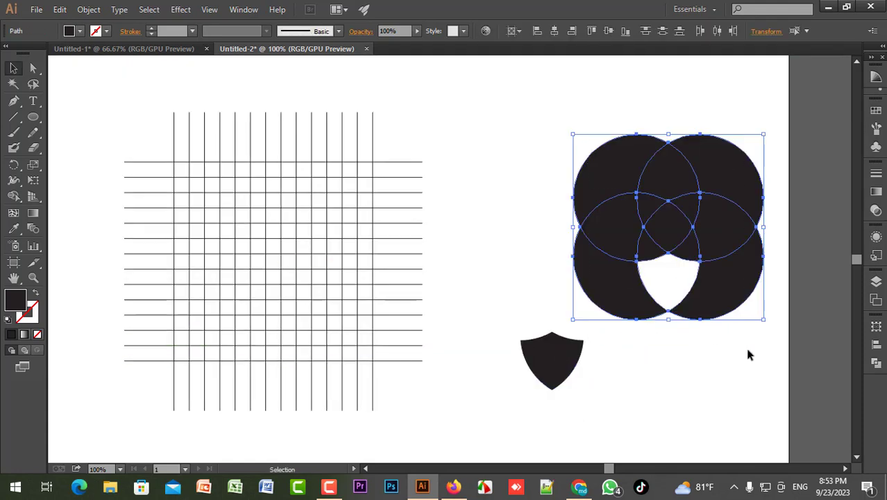
key("Delete")
Step: Swap the shield's fill and stroke to make it an outline, and enlarge it proportionally to about the line grid's width
left_click_drag(522, 314, 621, 409)
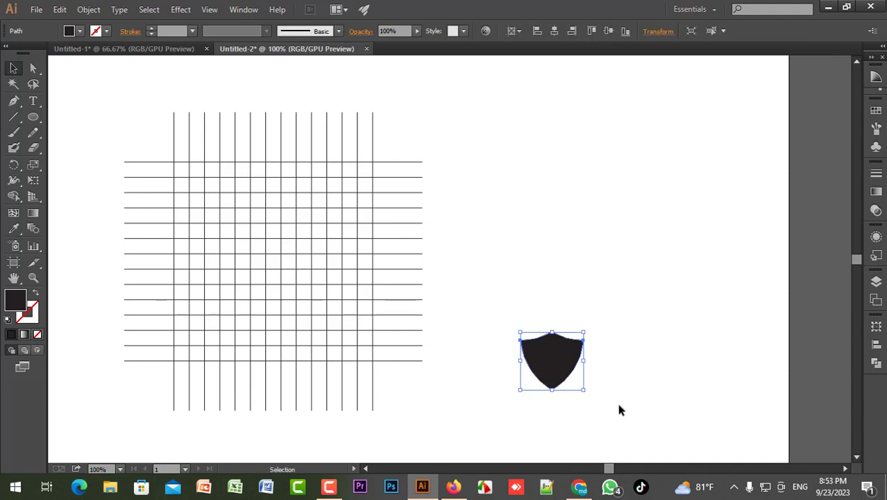
left_click(37, 294)
mouse_move(522, 286)
left_mouse_down()
mouse_move(614, 411)
mouse_move(594, 403)
mouse_move(636, 459)
left_mouse_up()
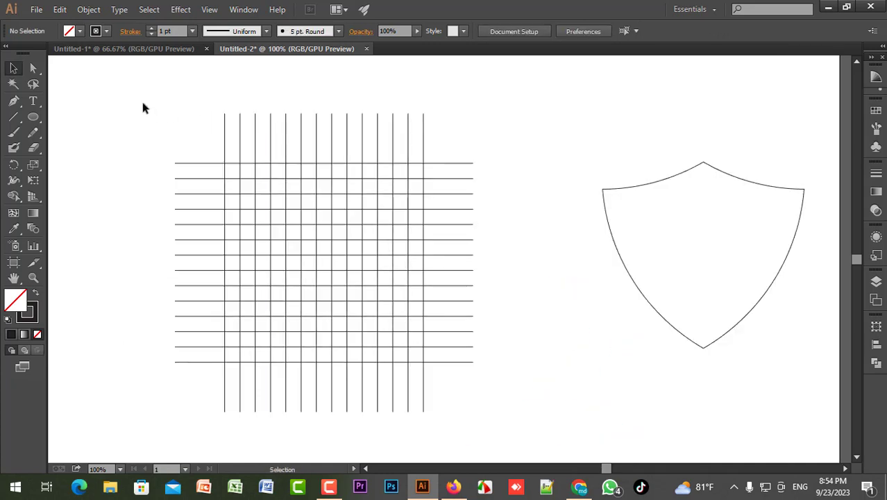
Step: Group all the grid lines and move the shield outline onto the grid
left_click_drag(143, 104, 501, 409)
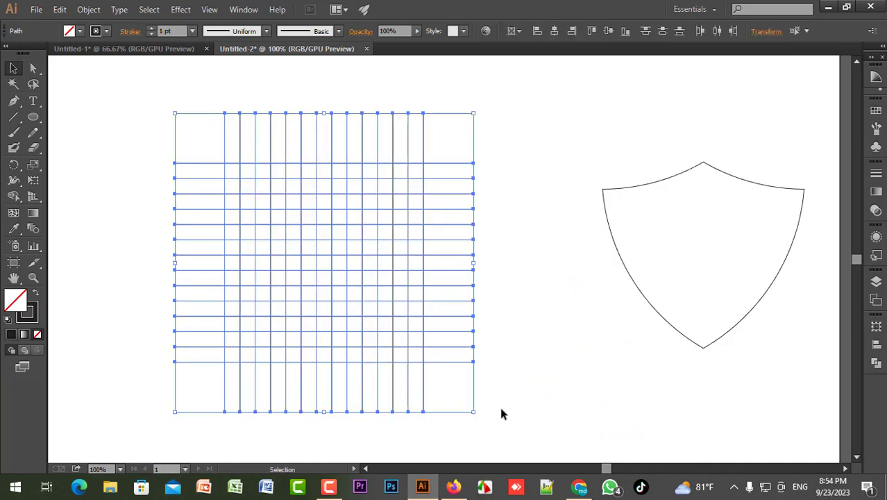
key("ctrl+g")
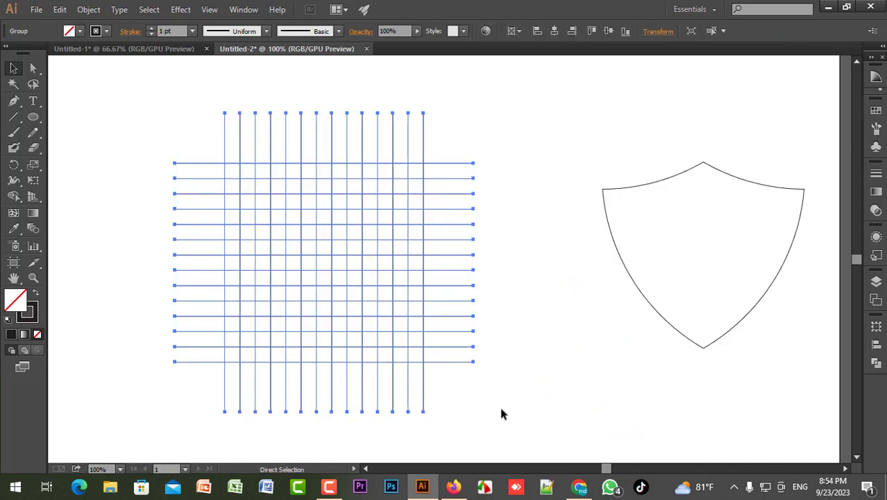
left_click_drag(581, 182, 446, 232)
Step: Align the shield and the line grid to each other's centers, both horizontally and vertically
left_click(562, 134)
left_click_drag(563, 134, 122, 347)
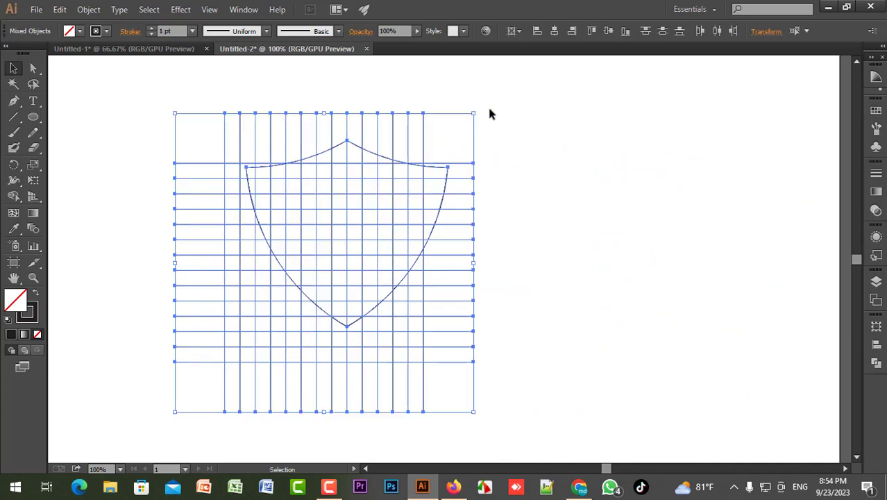
left_click(554, 32)
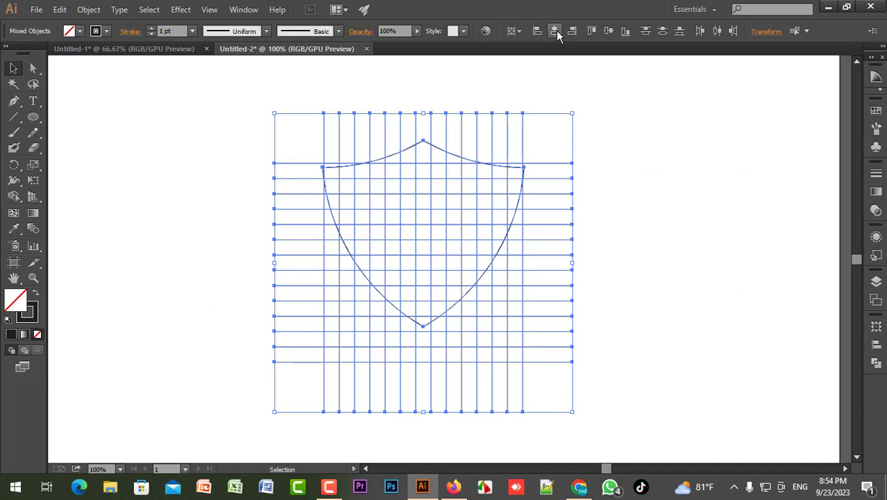
left_click(606, 31)
left_click(618, 155)
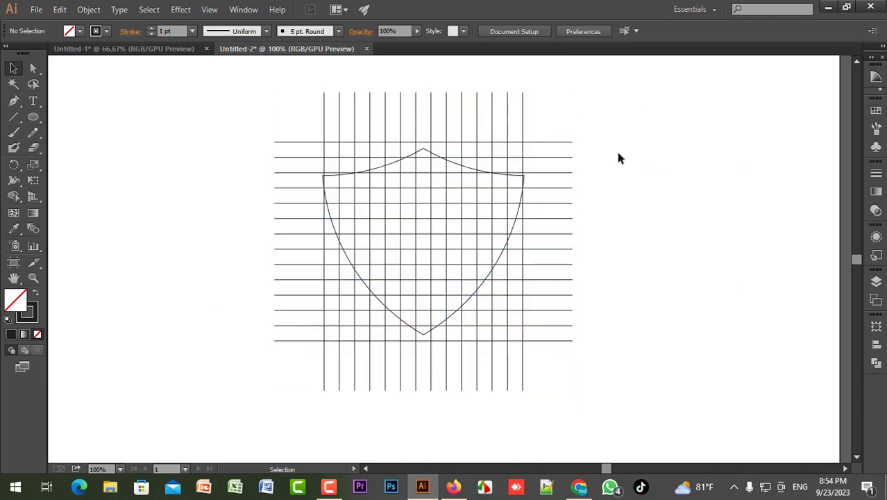
left_click(498, 260)
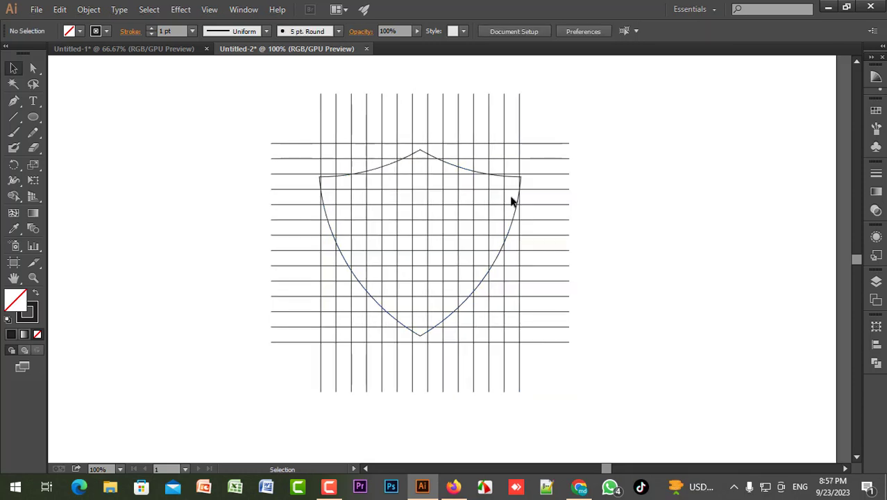
left_click(511, 229)
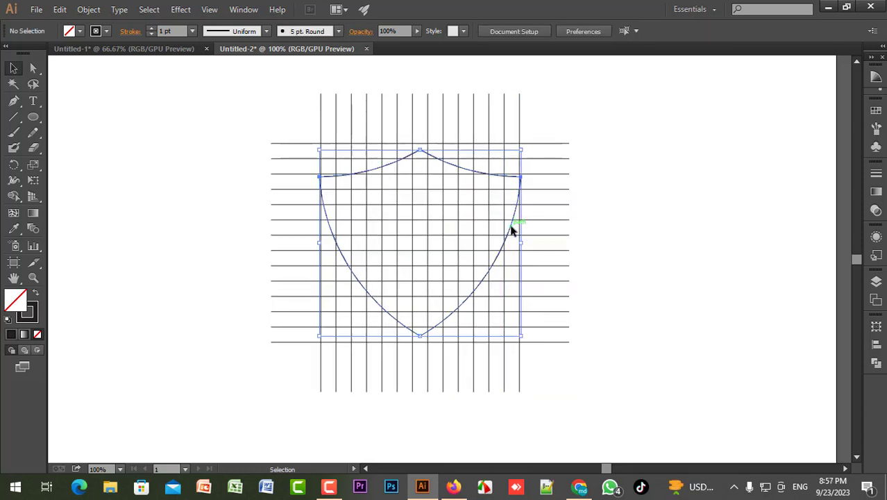
left_click(688, 212)
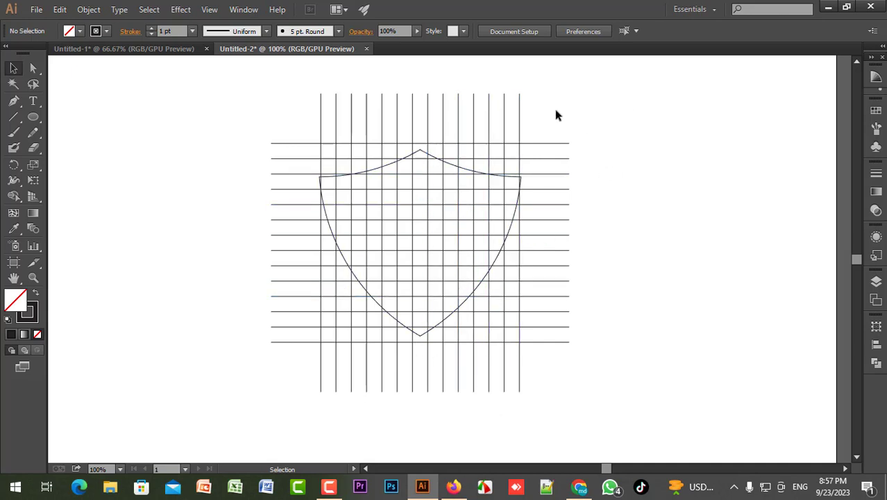
Step: Ungroup the set of horizontal grid lines and the set of vertical grid lines
left_click_drag(553, 106, 575, 403)
right_click(553, 237)
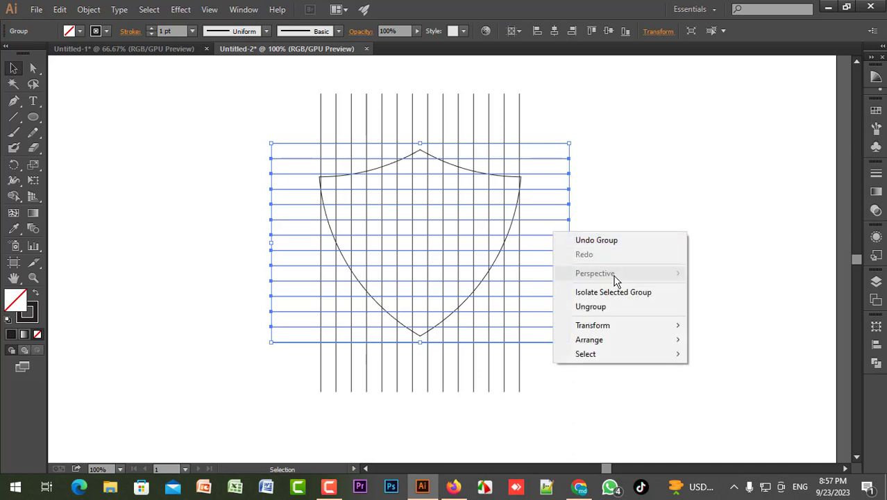
left_click(614, 307)
left_click(610, 219)
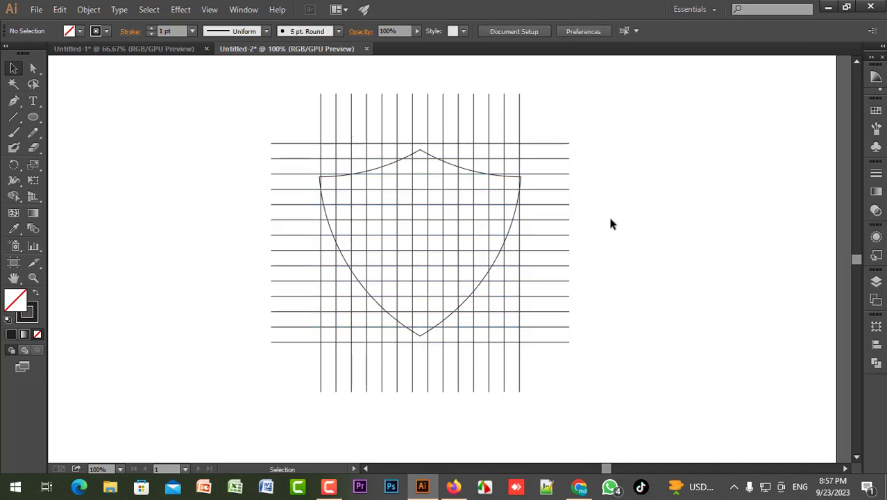
left_click_drag(557, 97, 289, 112)
right_click(363, 113)
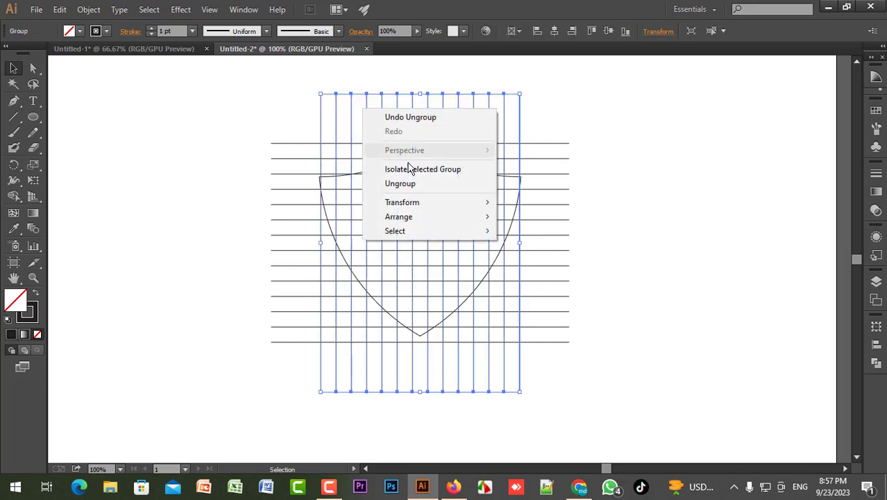
left_click(417, 184)
left_click(668, 164)
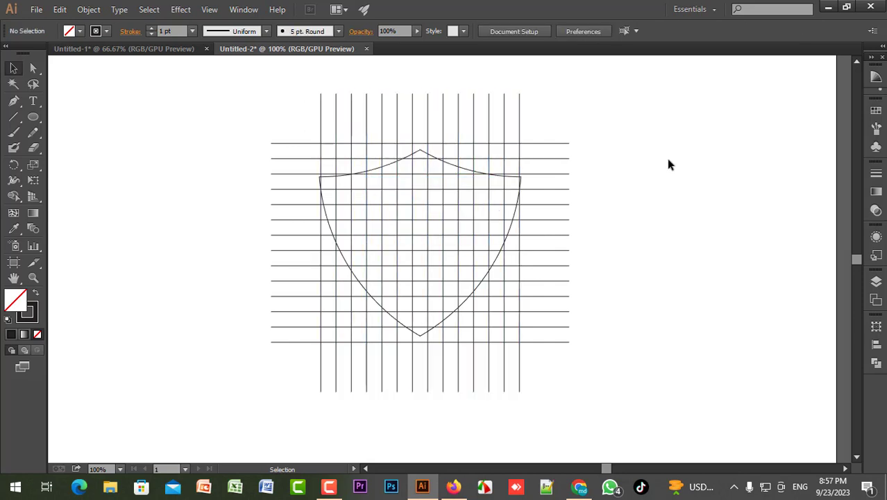
left_click_drag(550, 114, 569, 381)
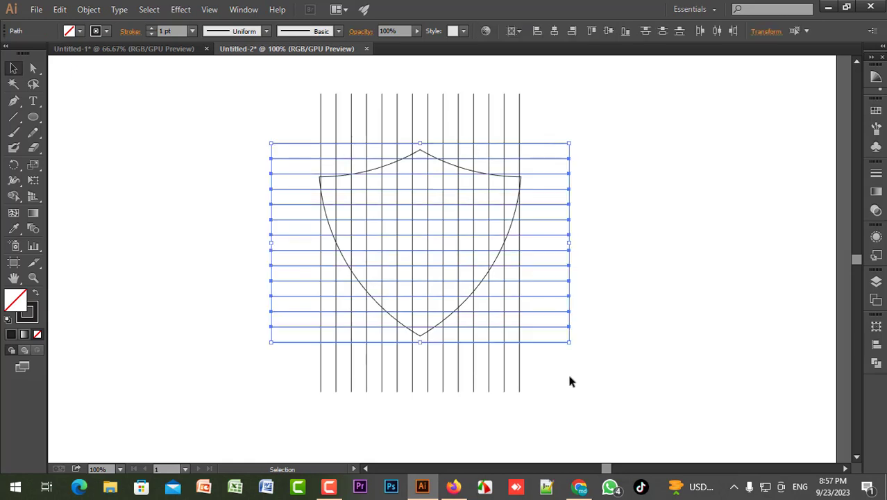
scroll(421, 342, "up", 3)
left_click(419, 349)
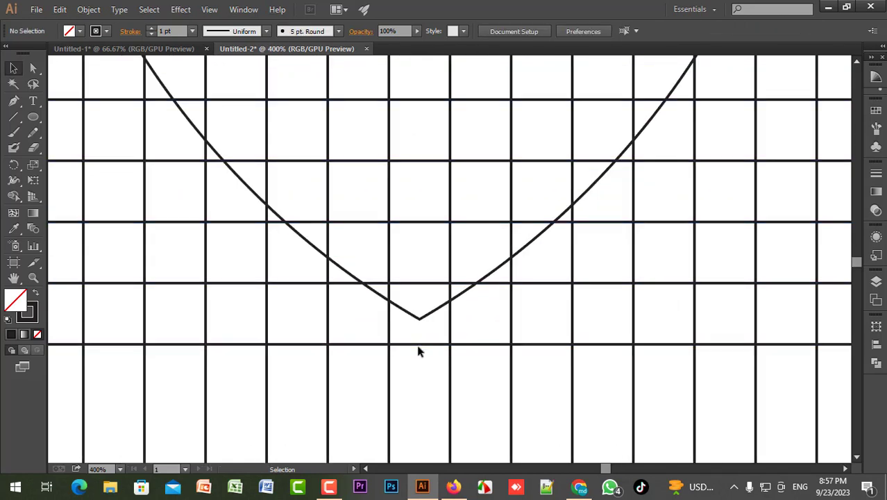
left_click(423, 346)
scroll(444, 366, "down", 5)
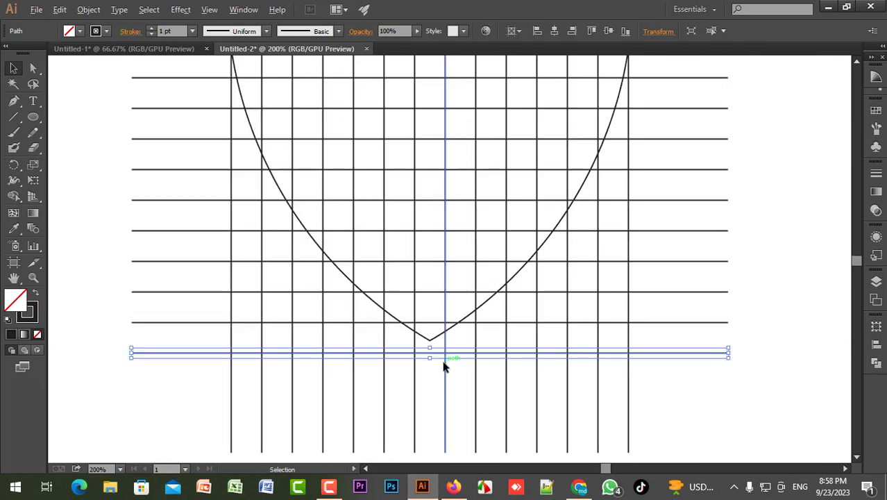
Step: Compress the horizontal lines vertically so the outermost lines meet the shield's bottom and top tips
left_click_drag(533, 205, 583, 400)
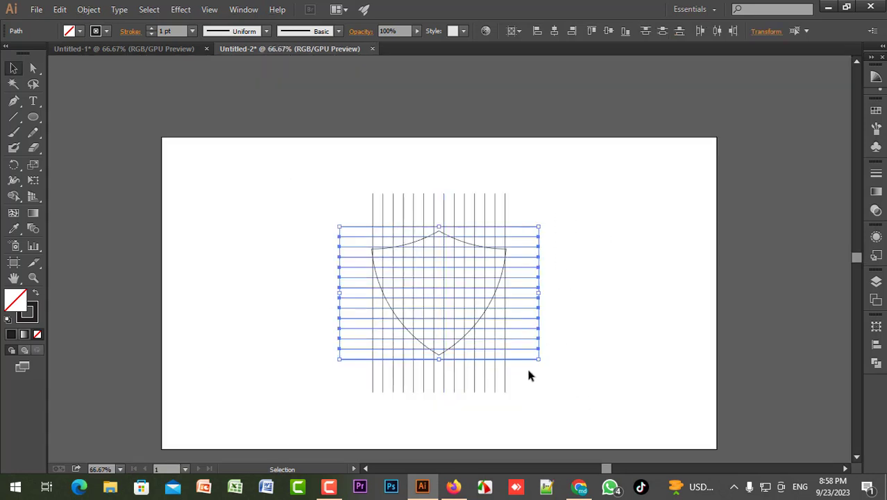
scroll(439, 363, "up", 5)
left_click_drag(425, 322, 429, 299)
scroll(444, 216, "up", 10)
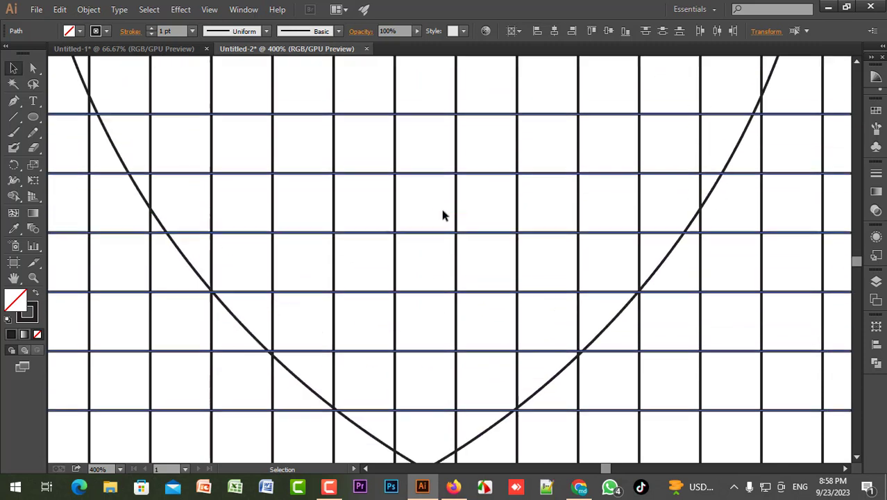
scroll(443, 216, "up", 3)
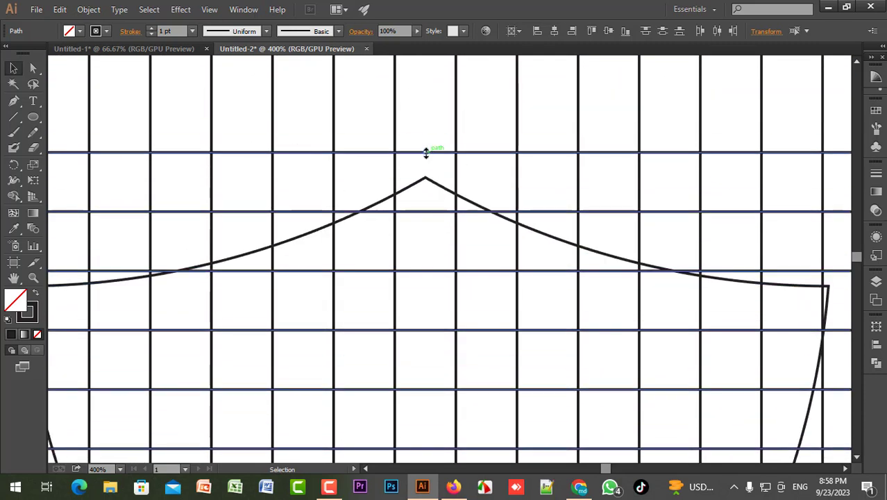
left_click_drag(425, 153, 430, 180)
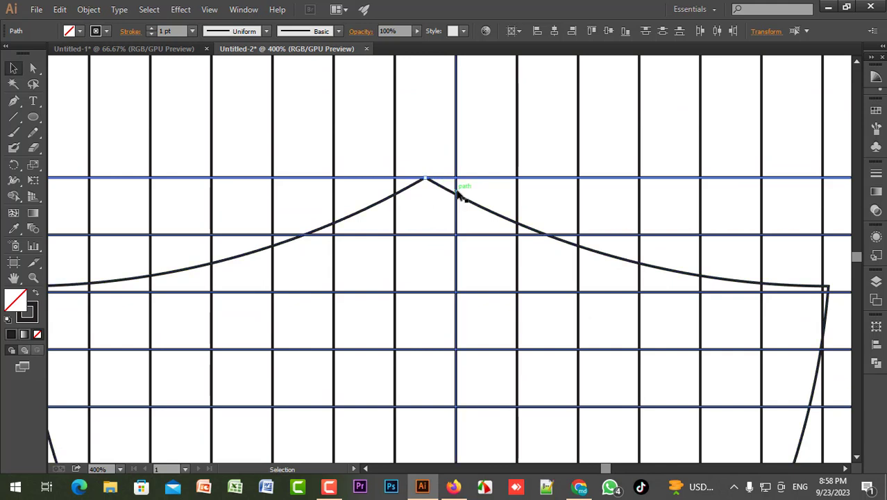
Step: Widen the set of vertical lines until its leftmost line meets the shield's left corner
scroll(458, 197, "down", 2)
scroll(458, 196, "down", 1)
left_click_drag(219, 122, 643, 156)
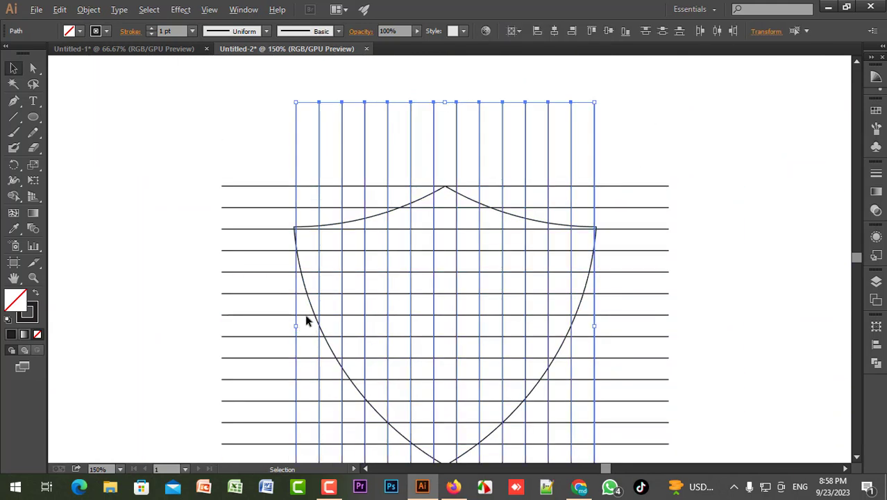
scroll(305, 317, "up", 2)
scroll(279, 259, "up", 1)
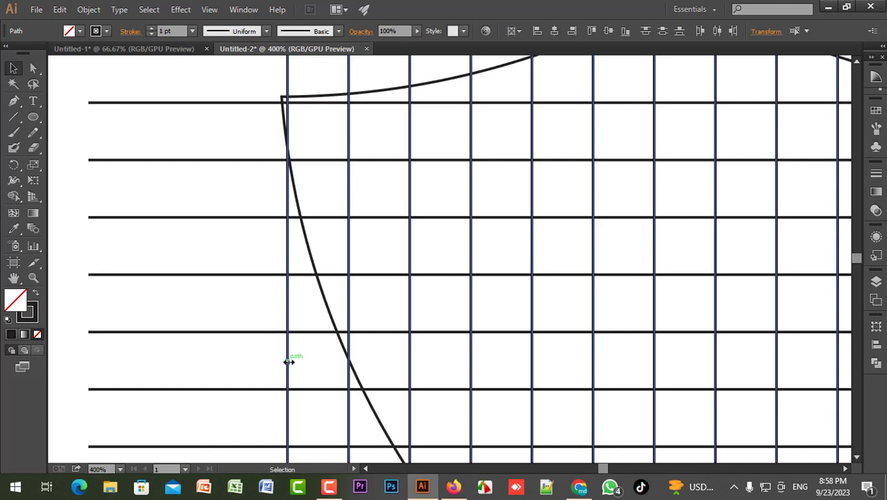
left_click_drag(288, 362, 281, 360)
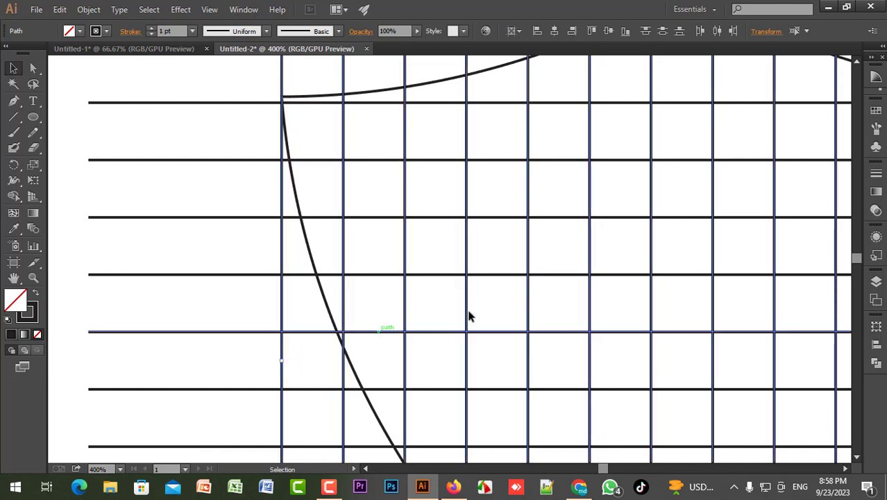
Step: Widen the set of vertical lines on its other side until the rightmost line meets the shield's right corner
scroll(493, 295, "down", 3)
left_click_drag(801, 227, 633, 245)
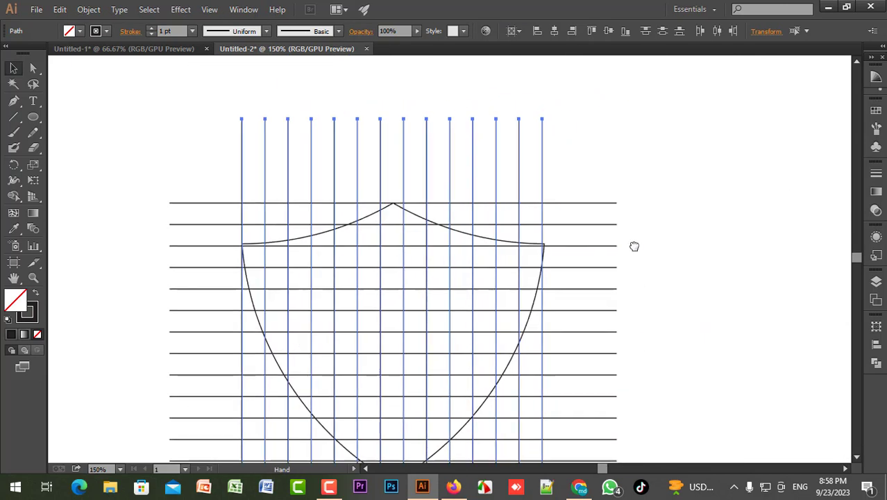
scroll(550, 245, "up", 5)
scroll(612, 374, "down", 2)
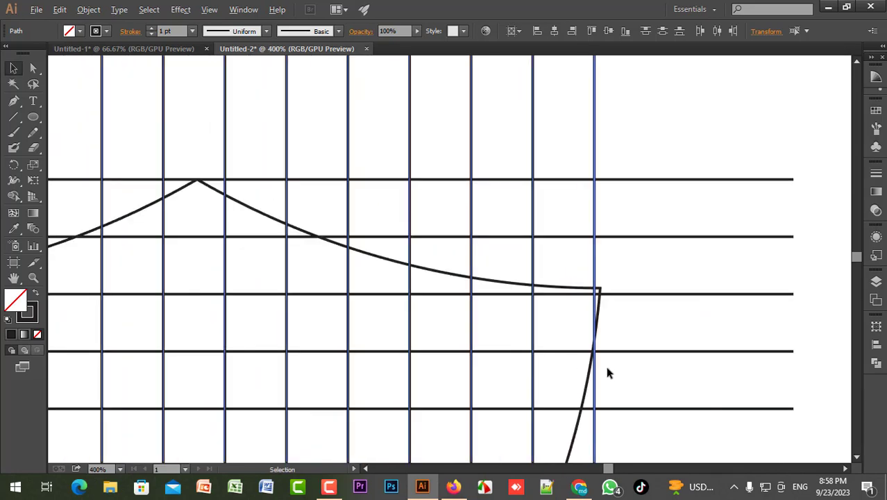
scroll(627, 367, "down", 2)
left_click_drag(631, 339, 628, 214)
scroll(639, 256, "down", 1)
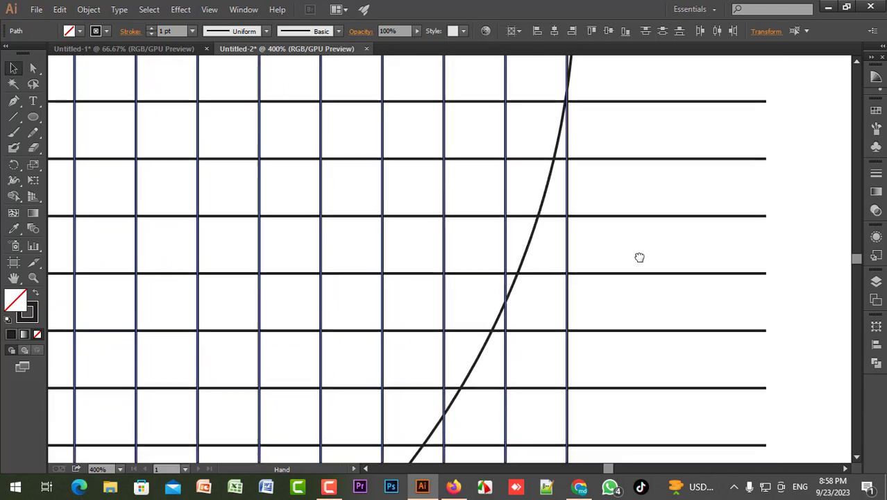
scroll(639, 257, "down", 1)
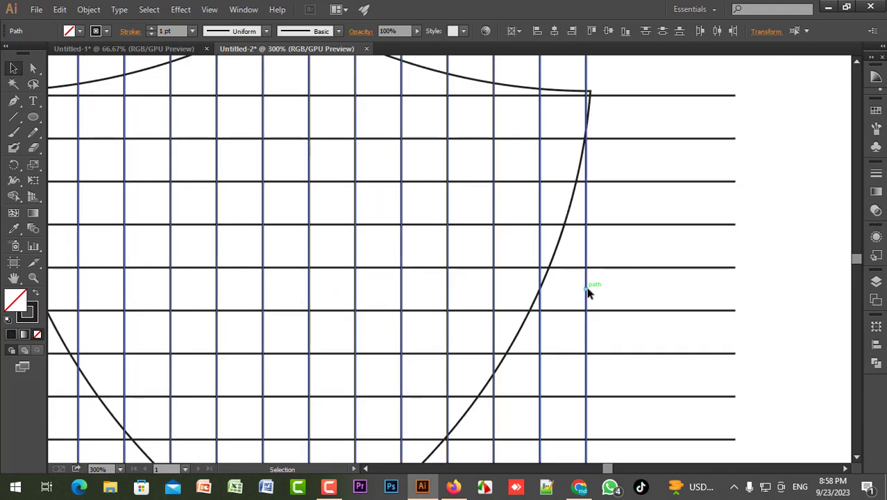
left_click_drag(589, 290, 592, 290)
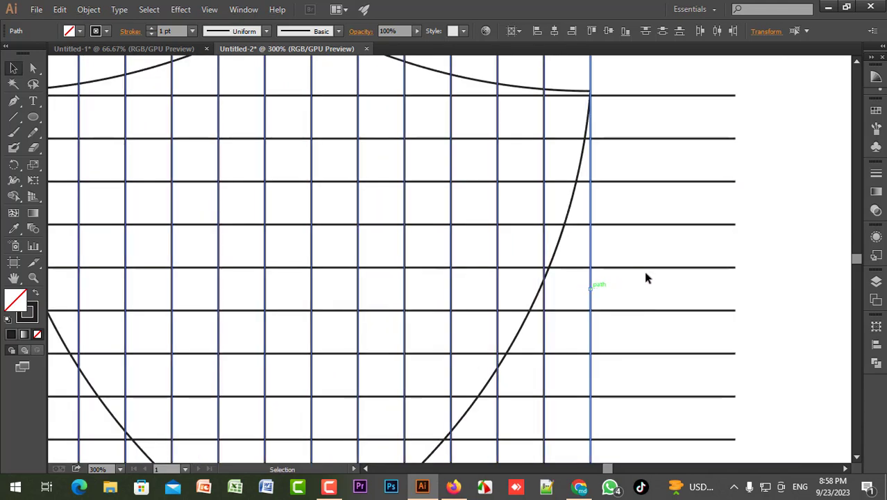
left_click(768, 248)
Step: Copy the shield outline in place and scale the copy proportionally about its center to sit one grid cell inside the original bounds
scroll(768, 239, "down", 2)
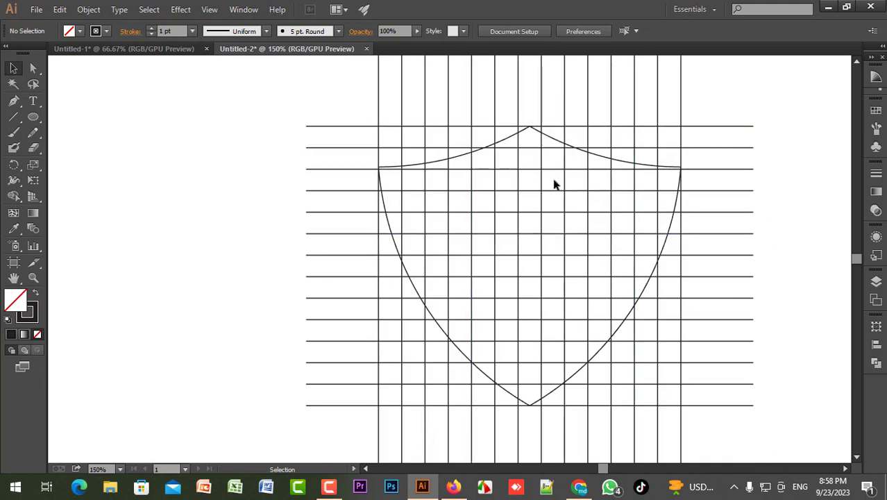
left_click(595, 154)
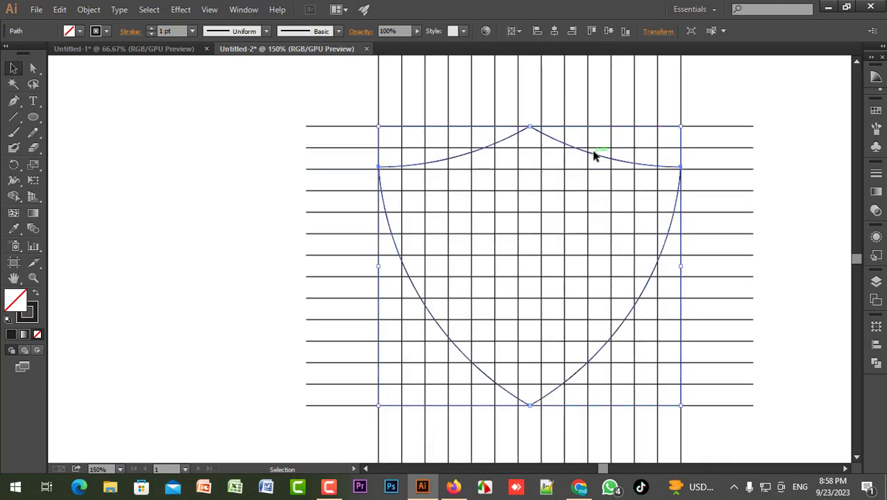
left_click(791, 145)
left_click(630, 163)
key("a")
key("v")
key("shift")
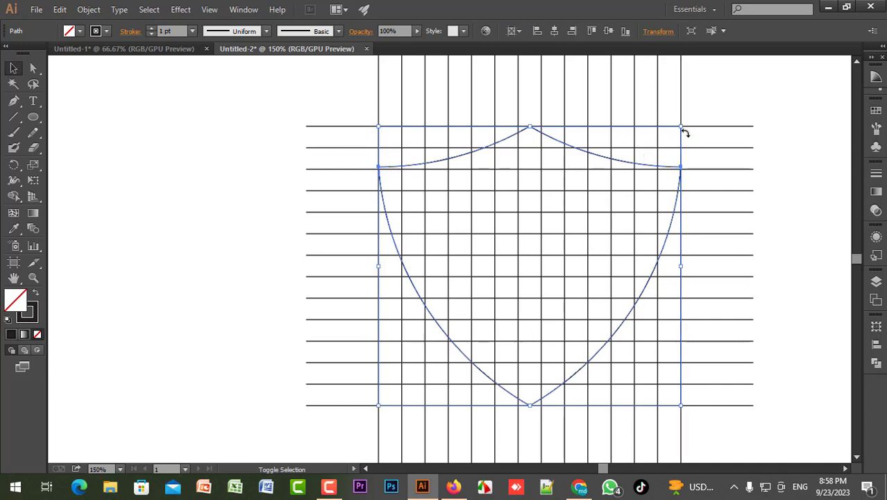
left_click_drag(683, 131, 667, 150)
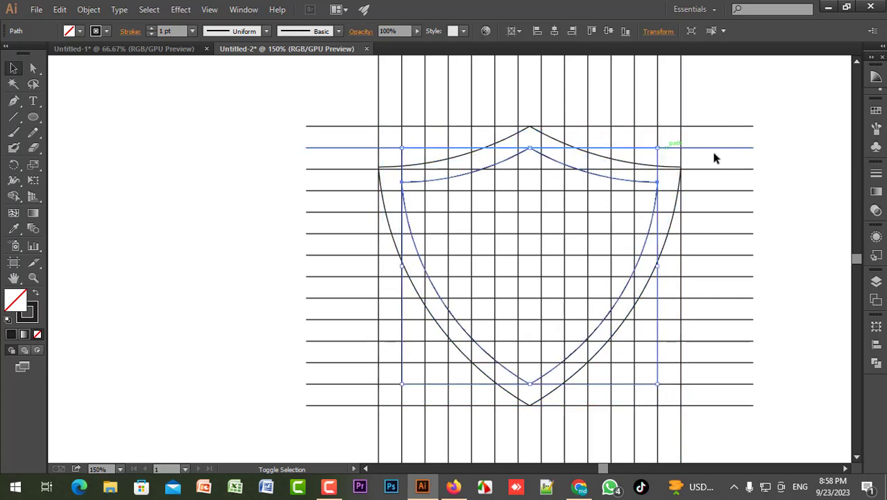
Step: Select the grid and both shield outlines, and merge the central cells into a black, strokeless letter S using Shape Builder
left_click(811, 159)
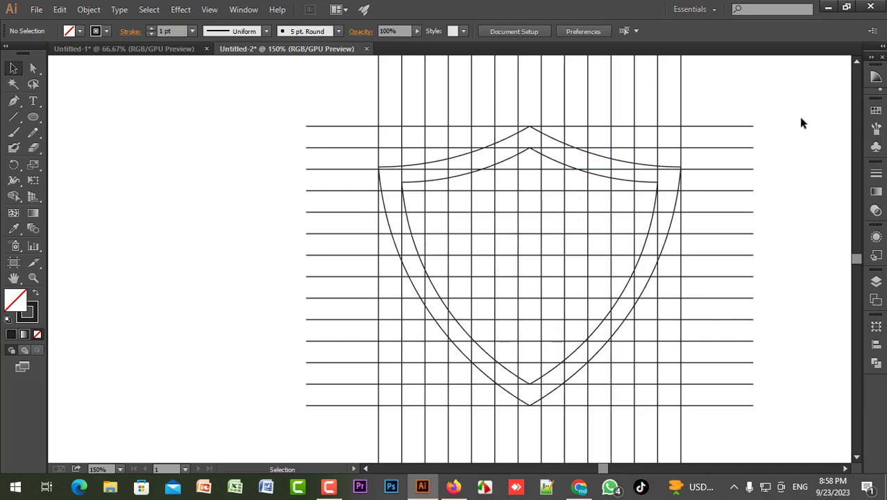
left_click_drag(795, 95, 281, 439)
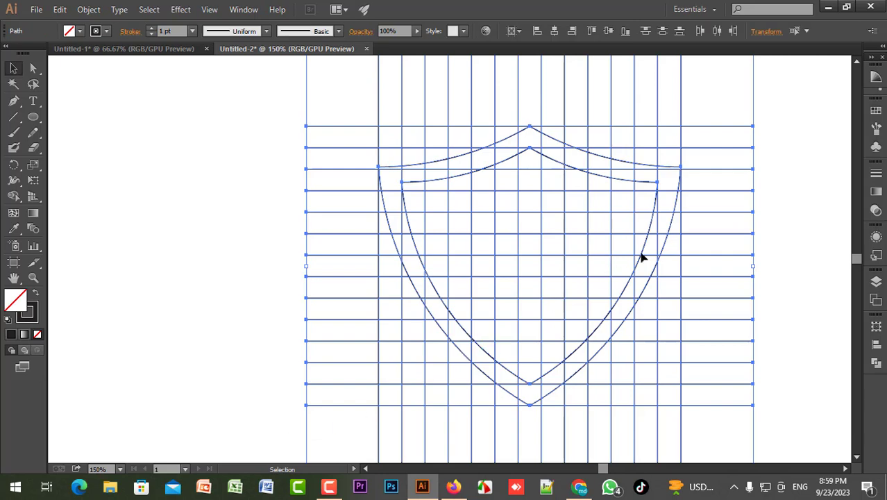
left_click_drag(777, 186, 727, 182)
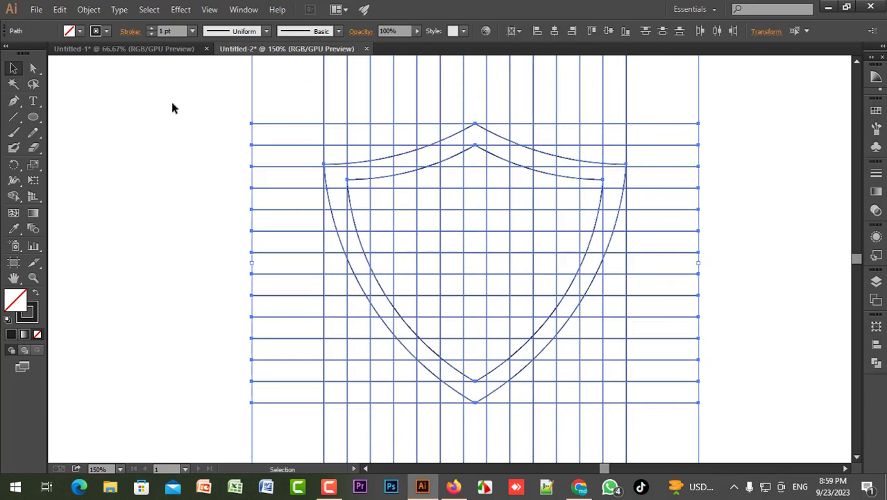
left_click(14, 196)
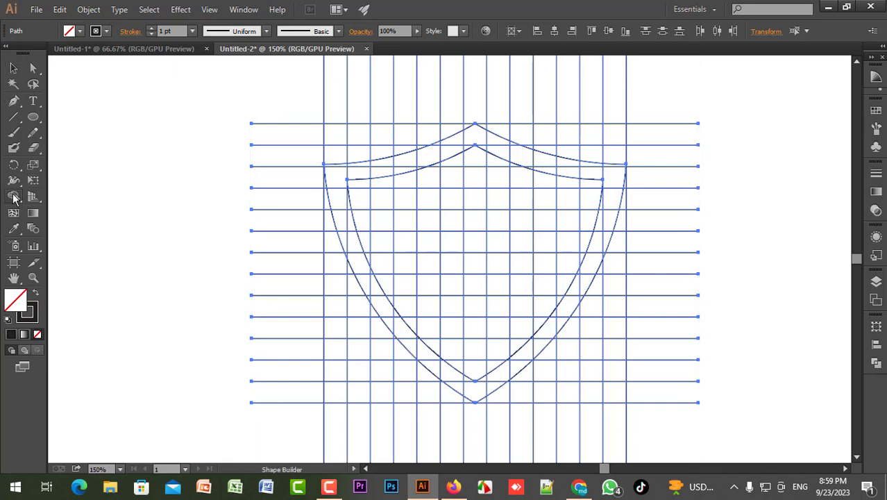
left_click(35, 292)
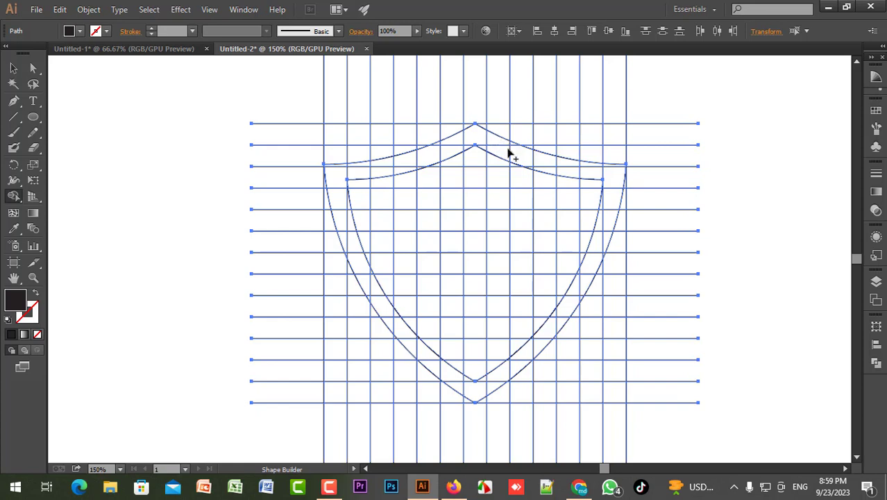
left_click_drag(506, 151, 479, 138)
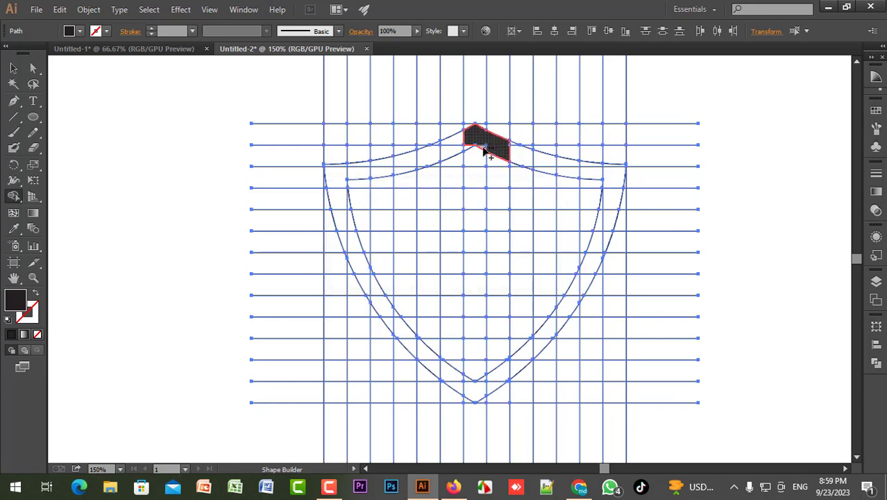
mouse_move(481, 143)
left_mouse_down()
mouse_move(457, 139)
mouse_move(453, 148)
mouse_move(466, 146)
mouse_move(453, 179)
mouse_move(454, 247)
left_mouse_up()
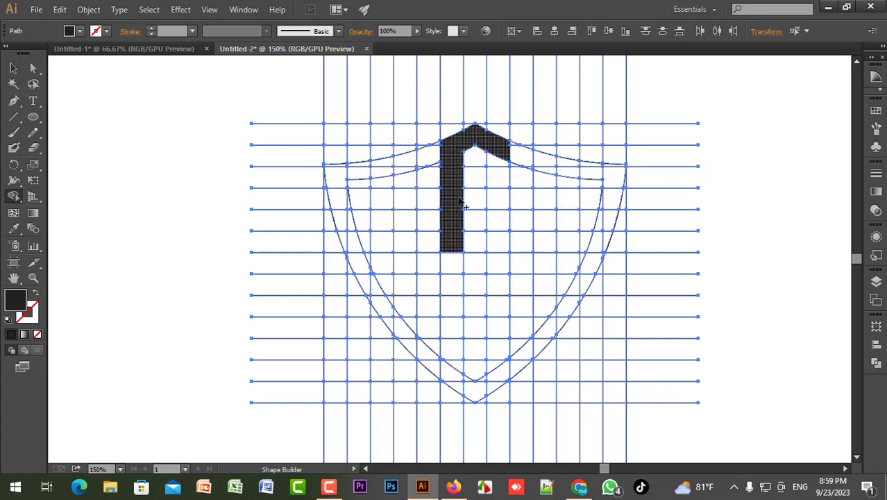
mouse_move(457, 242)
left_mouse_down()
mouse_move(456, 268)
mouse_move(504, 267)
mouse_move(499, 390)
mouse_move(451, 381)
mouse_move(456, 308)
left_mouse_up()
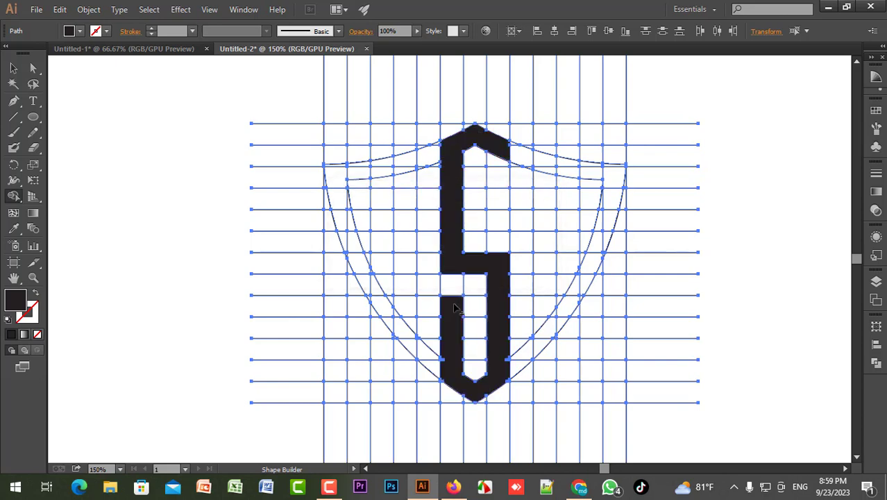
left_click_drag(500, 158, 499, 220)
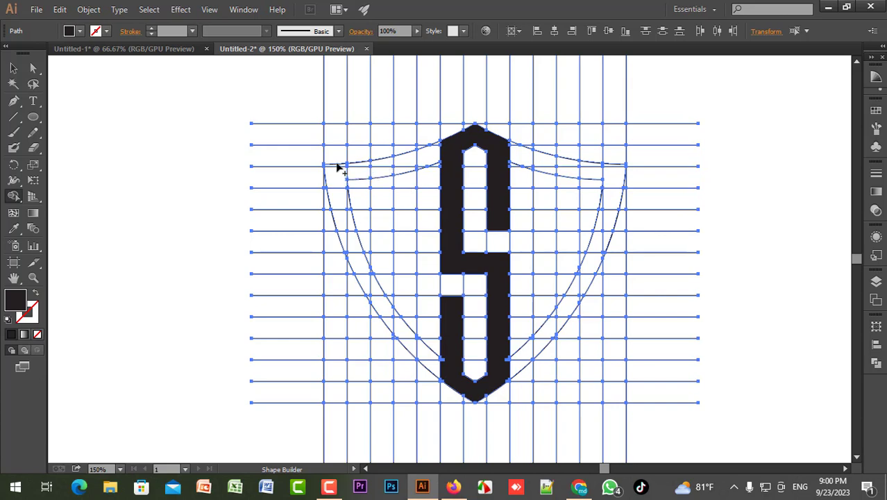
Step: Merge the grid cells in the shield's left section into a black letter A with a crossbar
left_click_drag(337, 169, 345, 243)
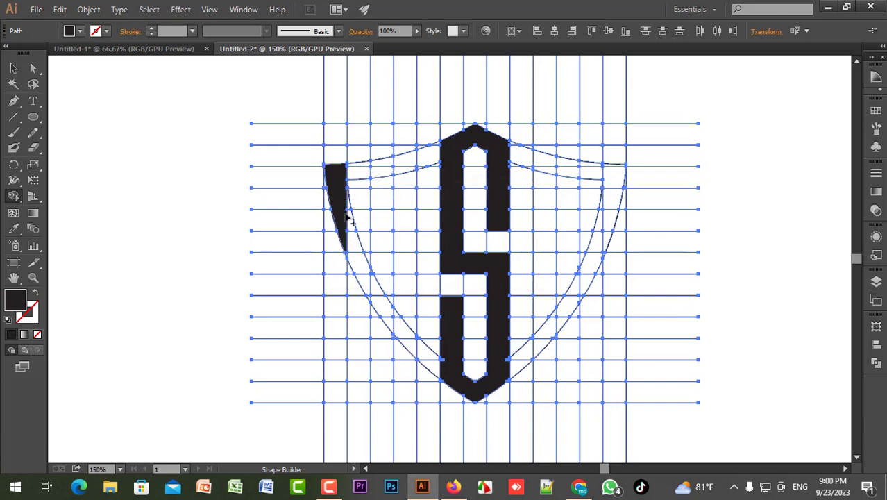
left_click_drag(347, 208, 365, 291)
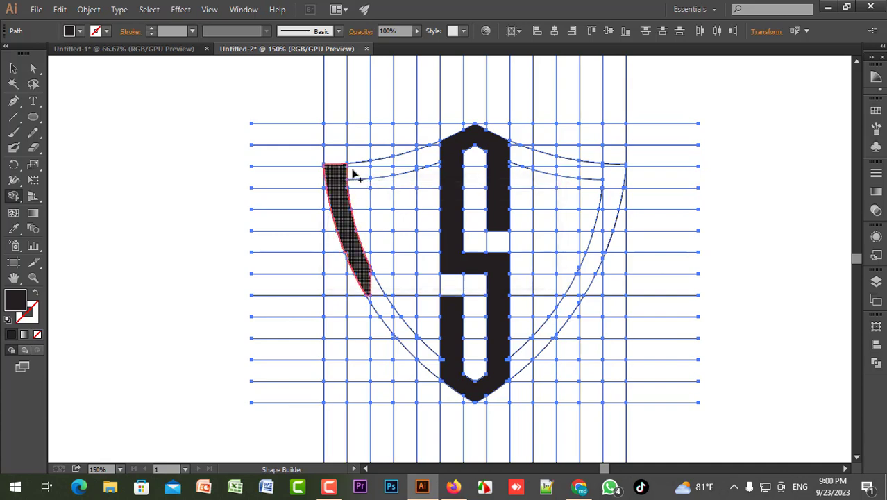
mouse_move(353, 174)
left_mouse_down()
mouse_move(401, 161)
mouse_move(392, 172)
mouse_move(404, 169)
mouse_move(414, 350)
left_mouse_up()
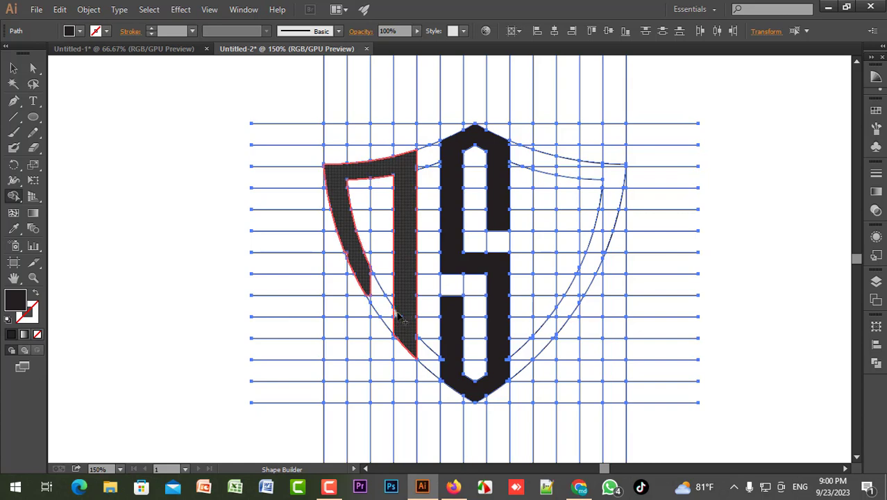
left_click_drag(352, 220, 399, 227)
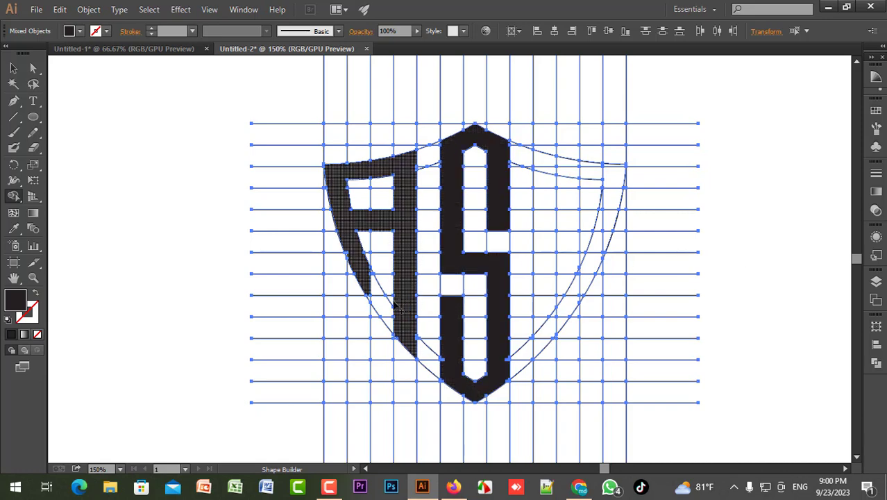
Step: Merge the small leftover cells along the A's outer leg and at its lower end into the letter
scroll(390, 301, "up", 5)
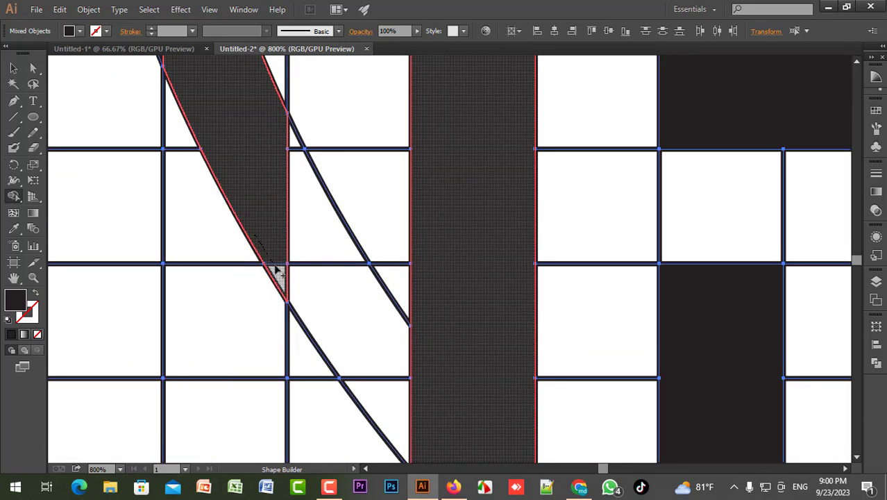
left_click(277, 268)
scroll(340, 214, "down", 1)
scroll(343, 221, "down", 5)
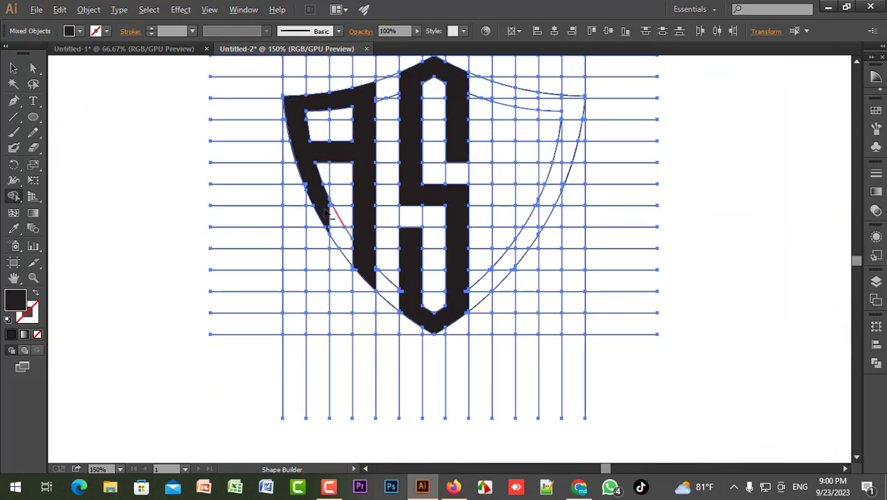
scroll(306, 193, "up", 8)
left_click_drag(322, 141, 325, 164)
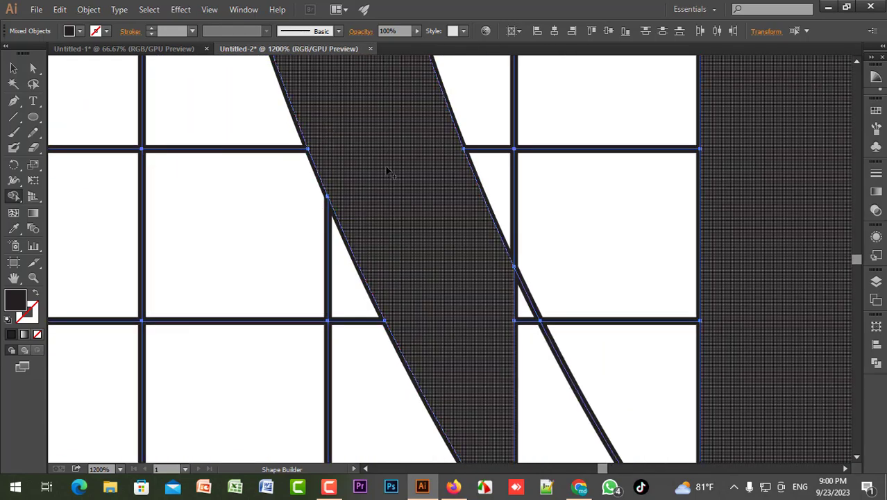
scroll(377, 178, "down", 5)
scroll(368, 184, "down", 1)
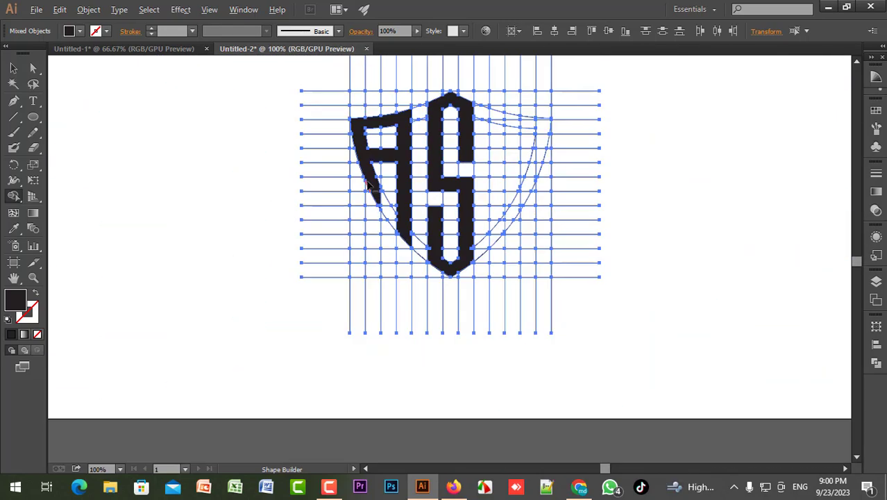
Step: Merge the grid cells in the shield's right section into a black letter C, leaving a gap in its outer curved side
left_click_drag(733, 143, 714, 215)
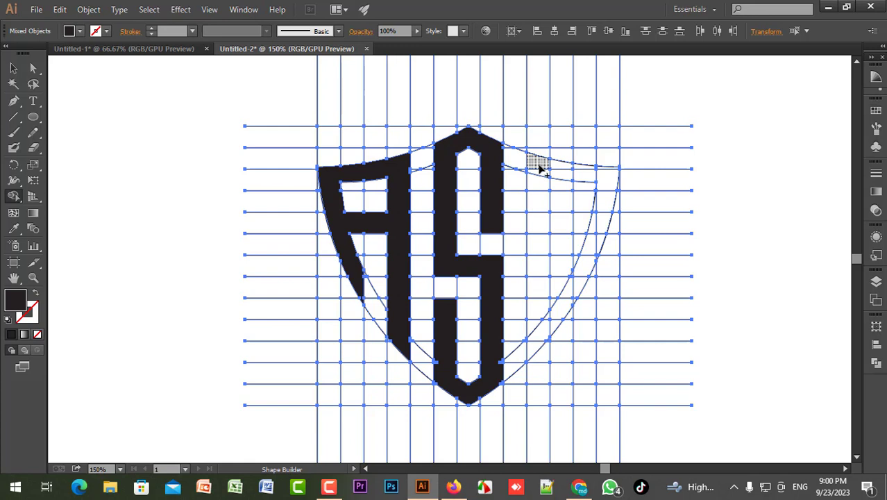
left_click_drag(540, 168, 608, 181)
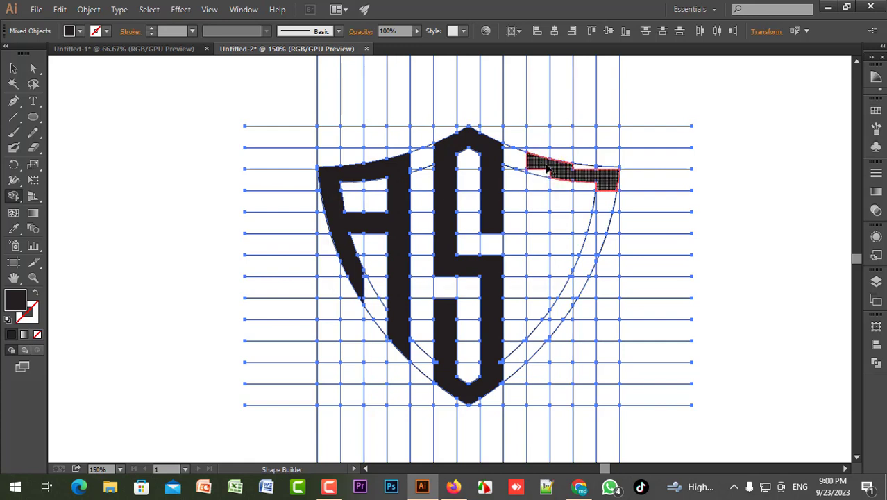
mouse_move(546, 166)
left_mouse_down()
mouse_move(614, 179)
mouse_move(618, 171)
mouse_move(602, 170)
mouse_move(612, 182)
mouse_move(592, 223)
mouse_move(597, 209)
mouse_move(593, 240)
left_mouse_up()
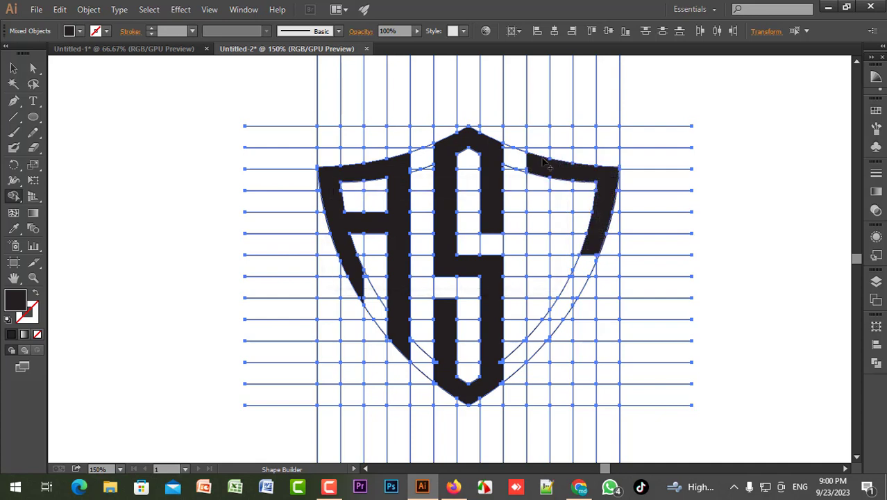
left_click_drag(540, 174, 535, 350)
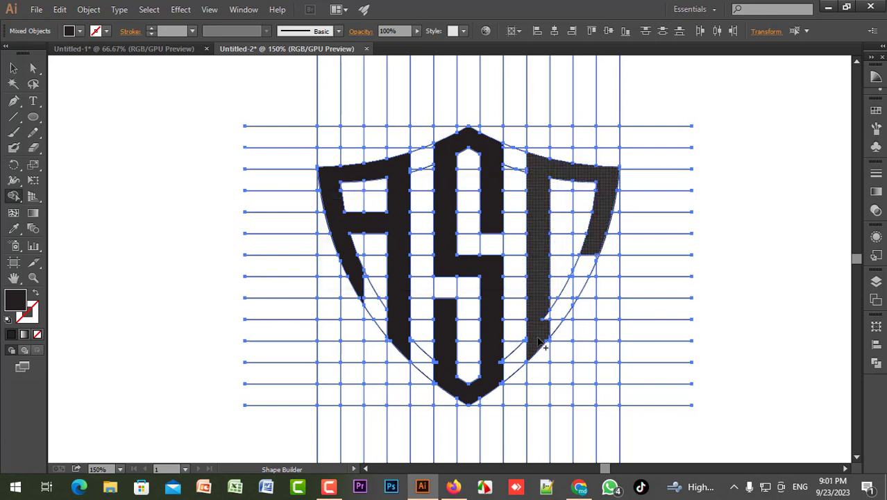
left_click_drag(551, 319, 572, 303)
left_click(578, 292)
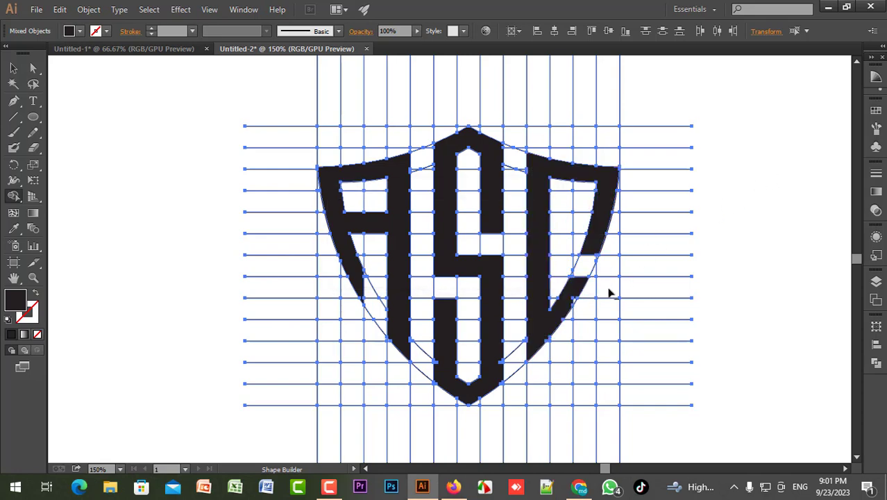
Step: Delete the grid line segments that extend above the shield and beyond its right side
scroll(611, 293, "up", 5)
scroll(584, 333, "down", 4)
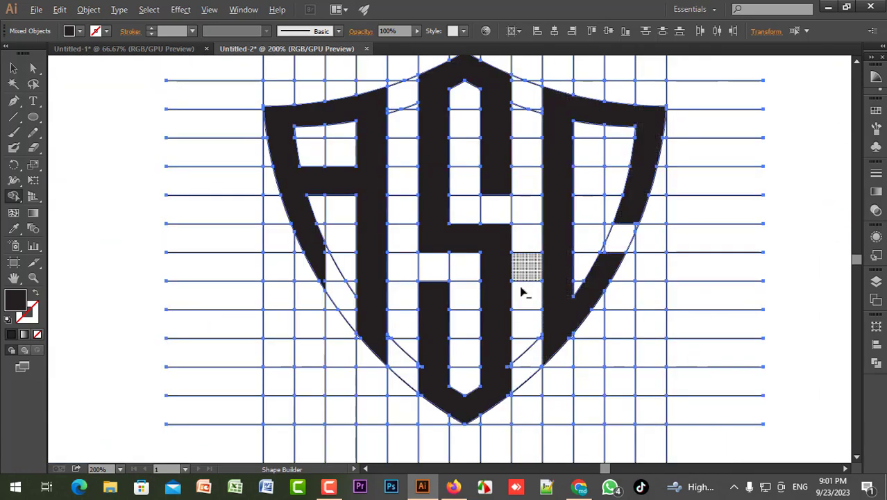
scroll(447, 265, "down", 1)
scroll(448, 265, "down", 1)
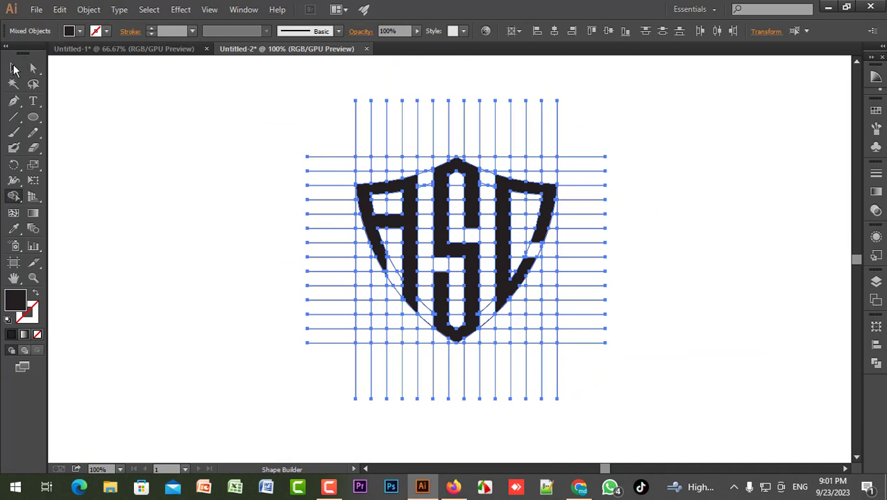
left_click(13, 67)
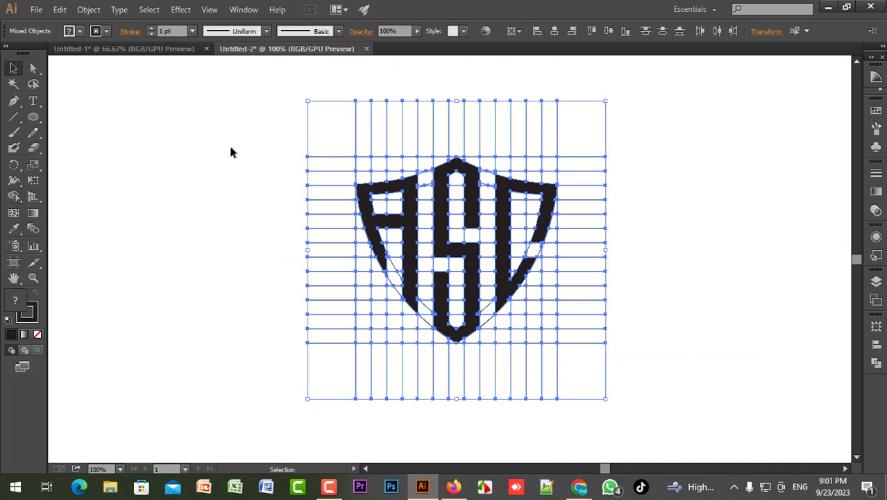
left_click_drag(227, 117, 601, 148)
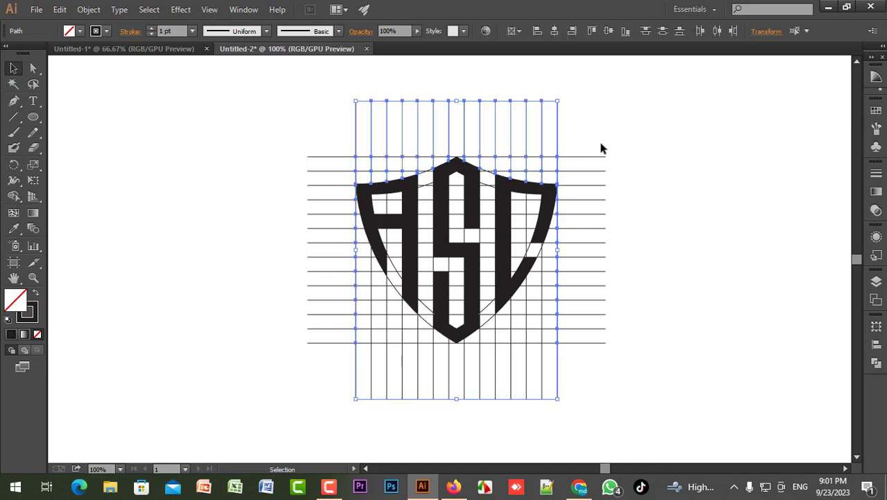
key("Delete")
left_click_drag(577, 115, 620, 372)
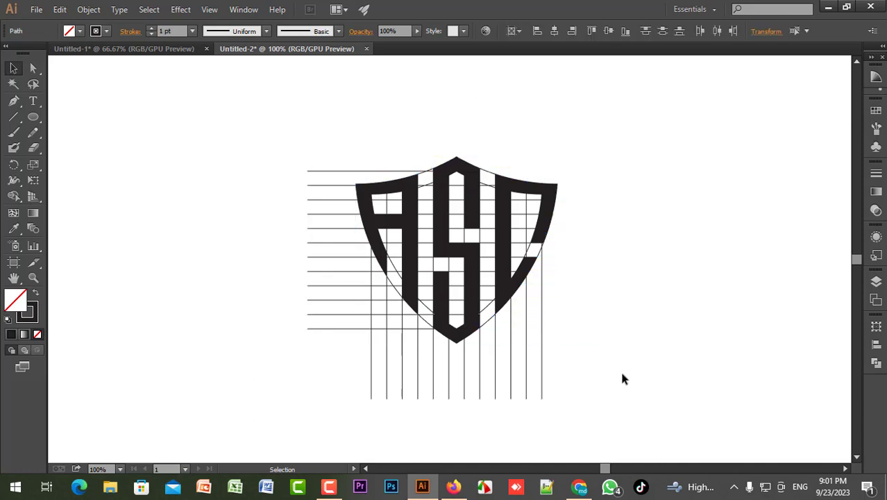
key("Delete")
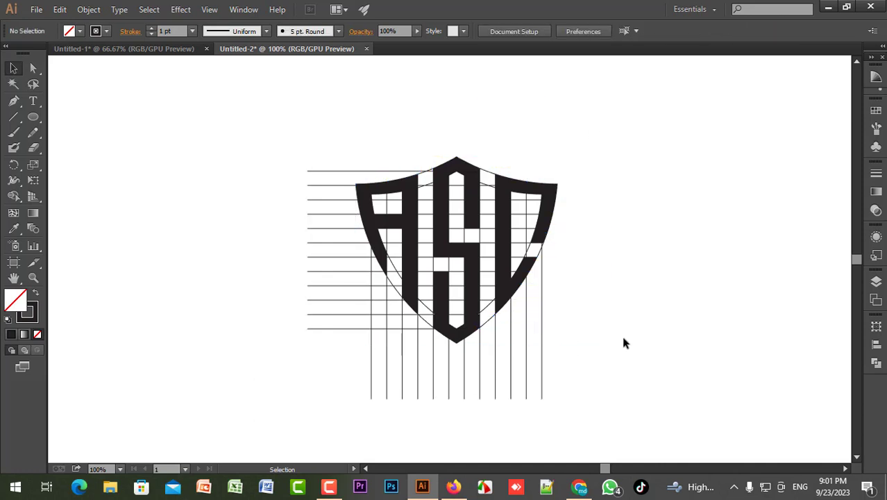
Step: Select the letters A, S and C together and move them clear of the remaining grid lines
left_click(499, 248)
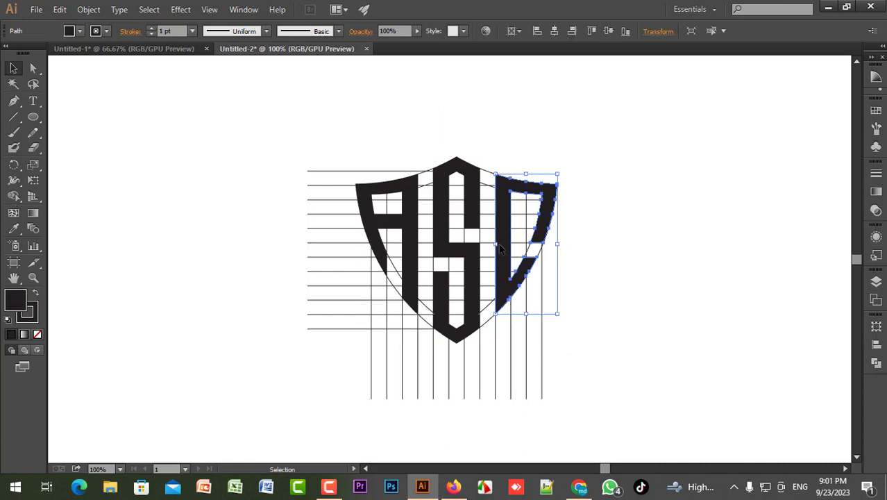
left_click(474, 211, "shift")
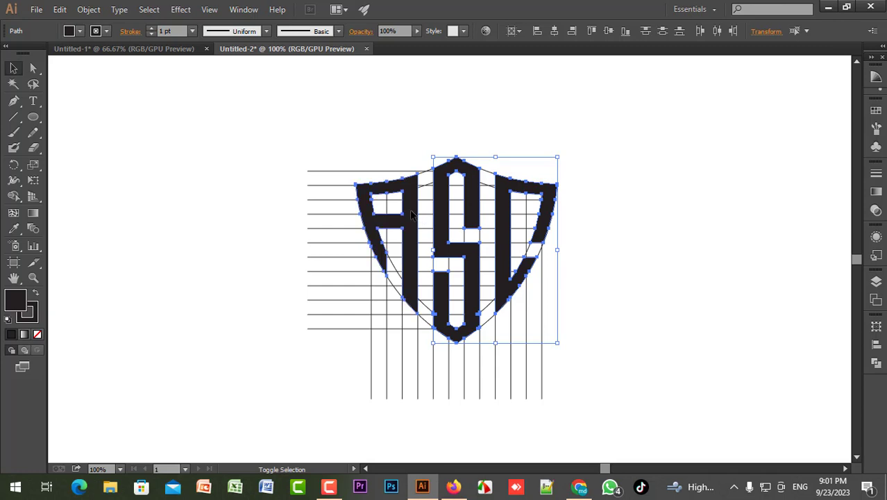
left_click(410, 216, "shift")
left_click_drag(410, 216, 149, 177)
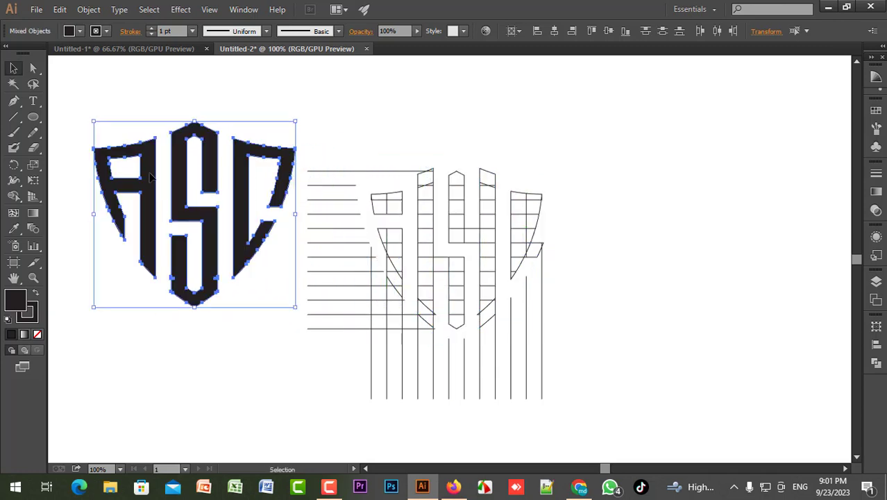
Step: Delete all the leftover grid lines and move the ASC lettering back to the middle of the artboard
left_click(355, 136)
left_click_drag(323, 119, 588, 393)
key("Delete")
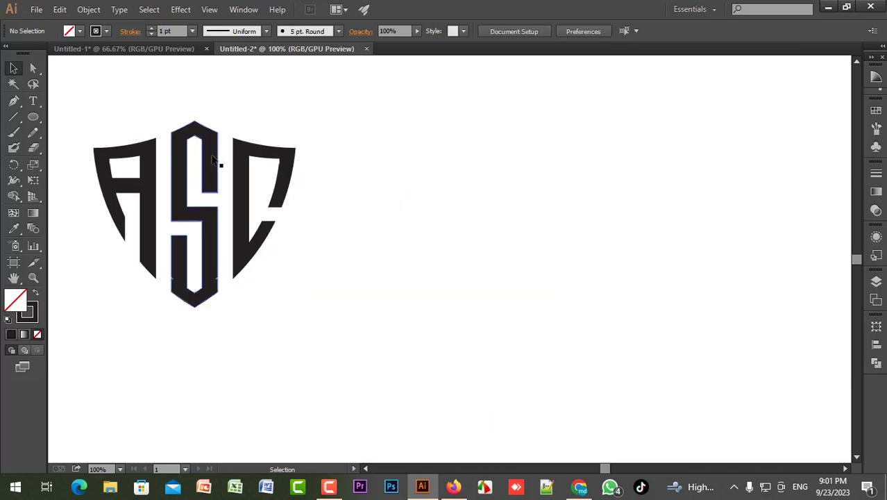
left_click_drag(213, 160, 488, 171)
left_click(593, 284)
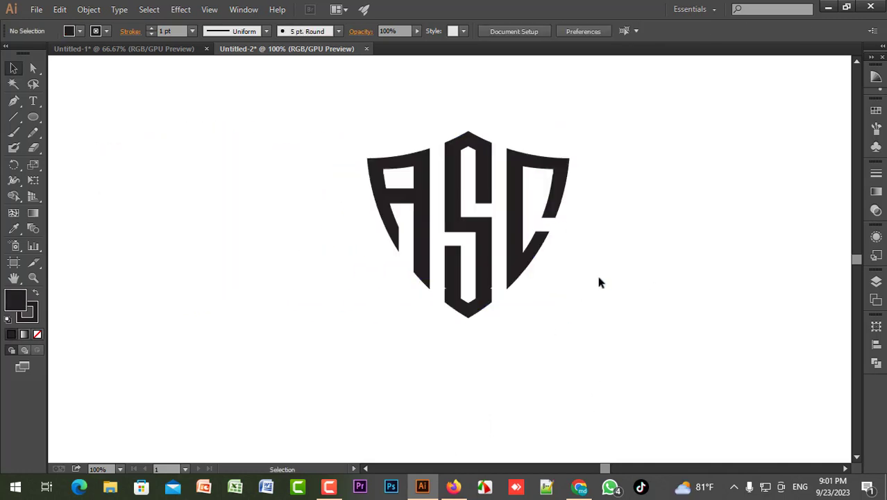
Step: Examine the outer edge of the S near its lower tip for leftover notches
scroll(489, 305, "up", 3)
scroll(484, 300, "up", 3)
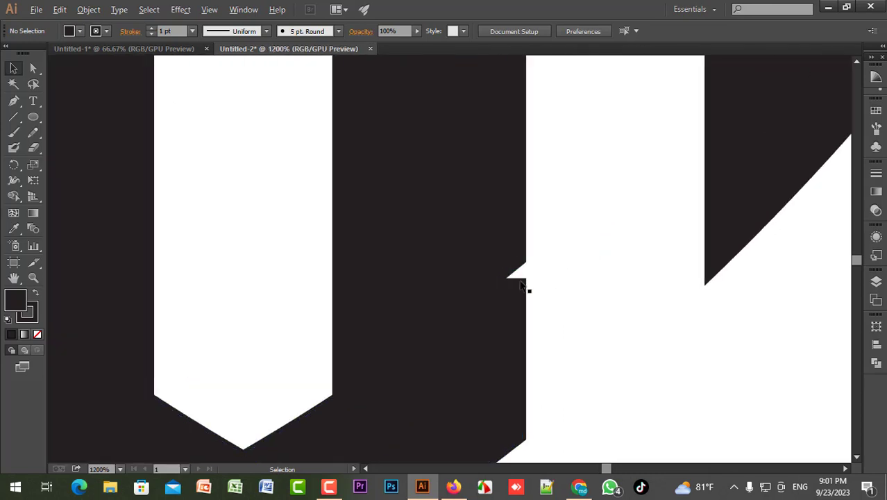
scroll(538, 273, "down", 3)
scroll(541, 273, "down", 3)
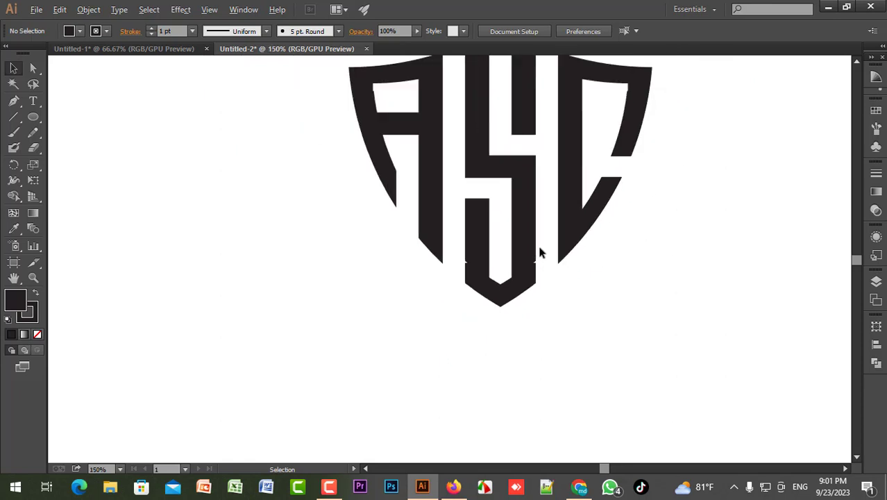
Step: Undo the grid line deletions and lettering moves, back to the filled letters on the full line grid
left_click_drag(551, 211, 555, 258)
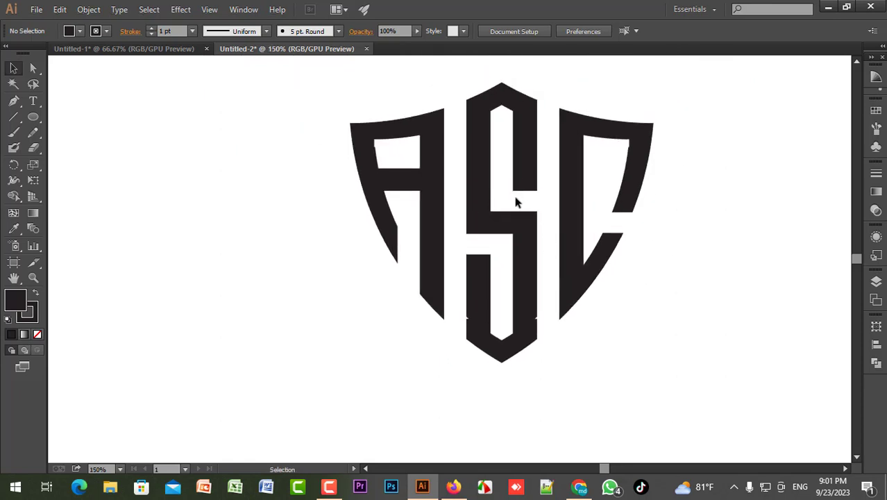
scroll(516, 202, "down", 1)
scroll(516, 202, "up", 1)
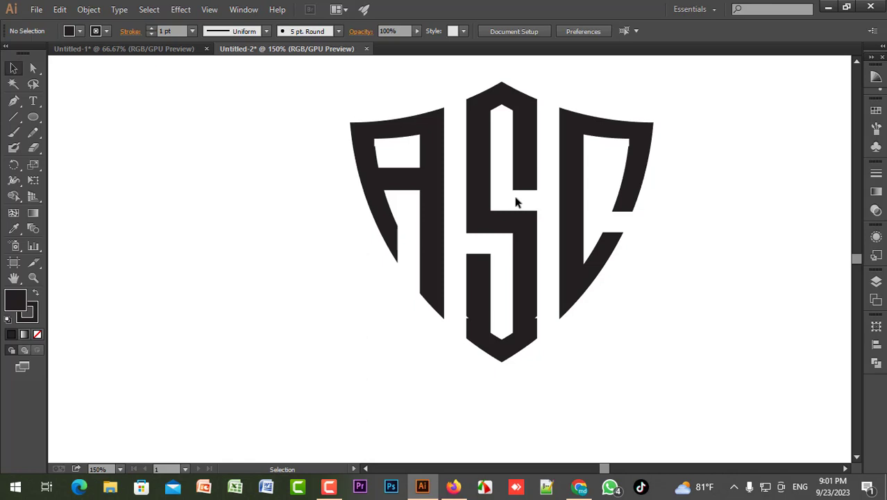
key("ctrl")
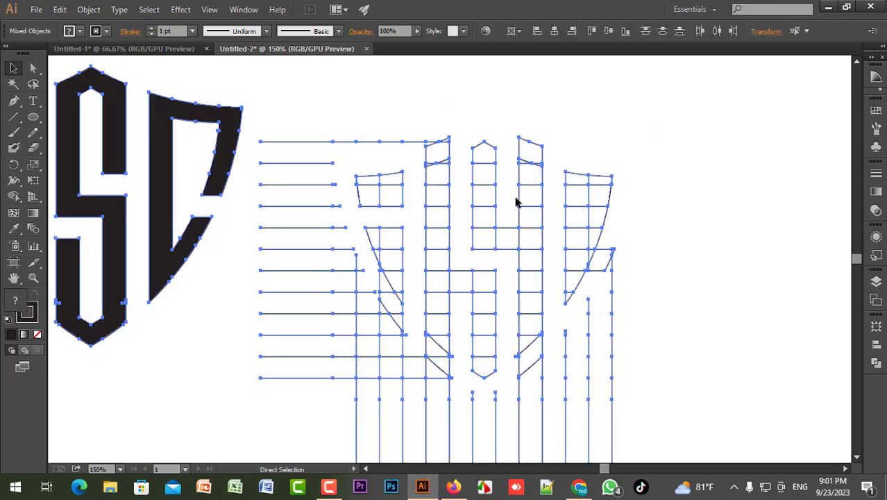
key("ctrl+a")
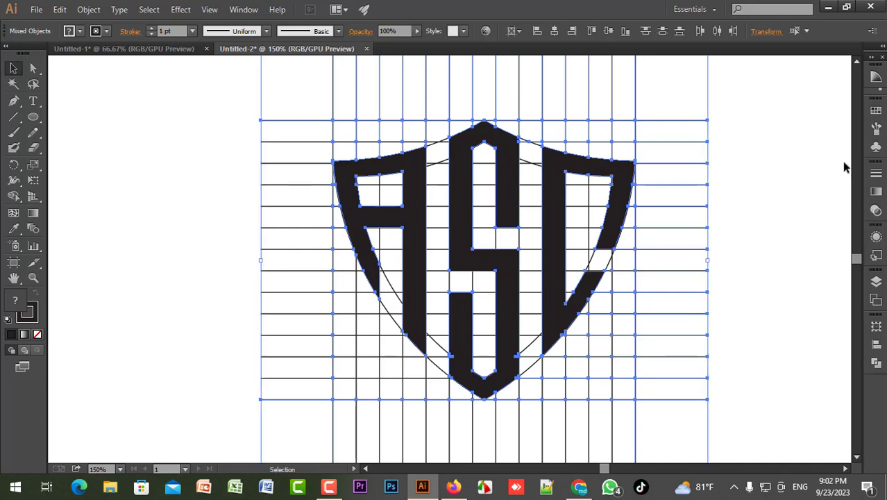
Step: Select the artwork and merge the small notches near the S's lower tip into the S with Shape Builder
left_click(773, 154)
left_click_drag(789, 132, 188, 410)
left_click(13, 197)
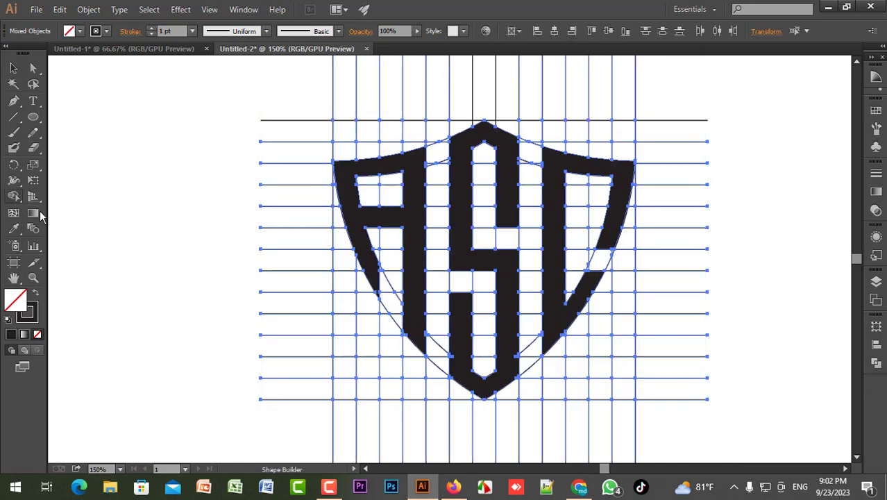
scroll(461, 386, "up", 5)
scroll(462, 386, "up", 3)
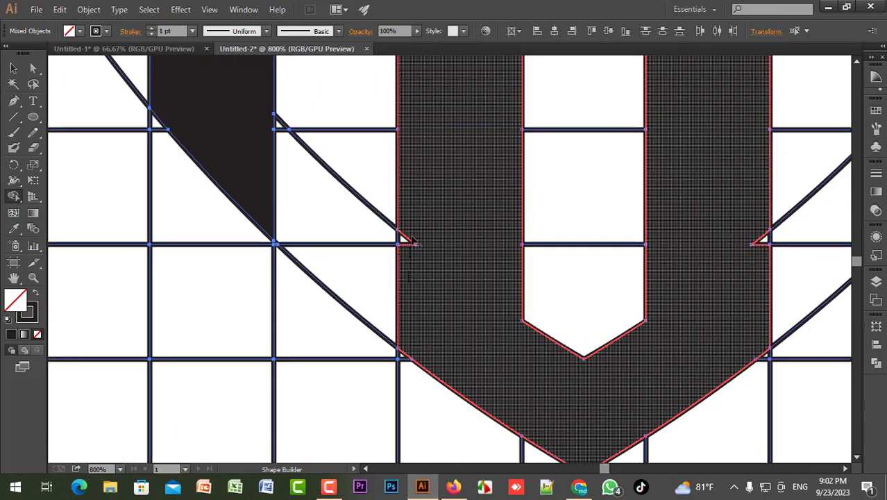
left_click(491, 273)
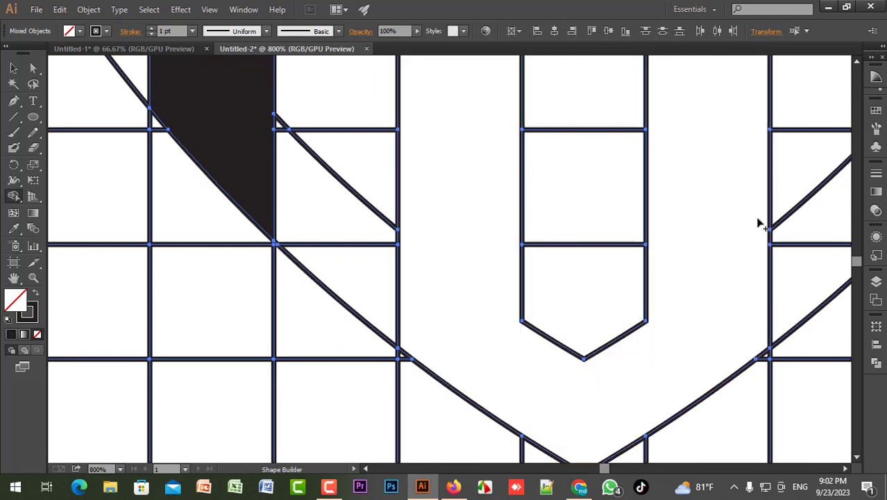
scroll(709, 234, "down", 5)
scroll(703, 226, "down", 2)
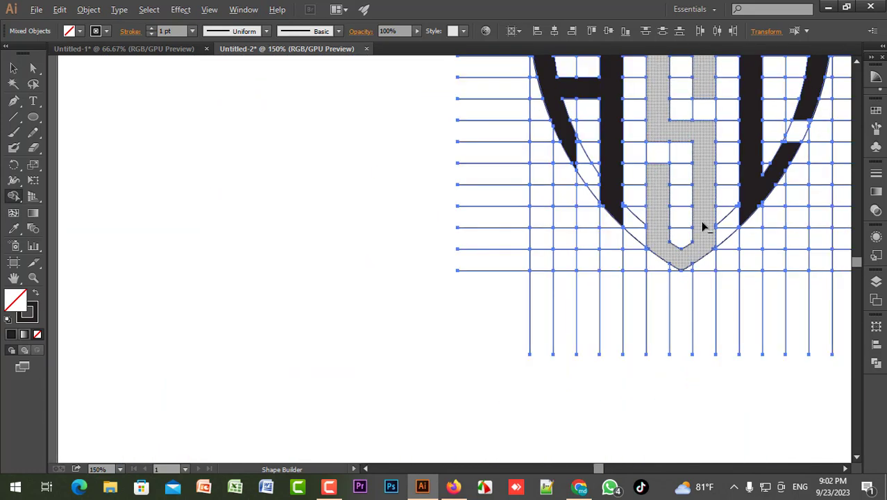
scroll(693, 229, "down", 2)
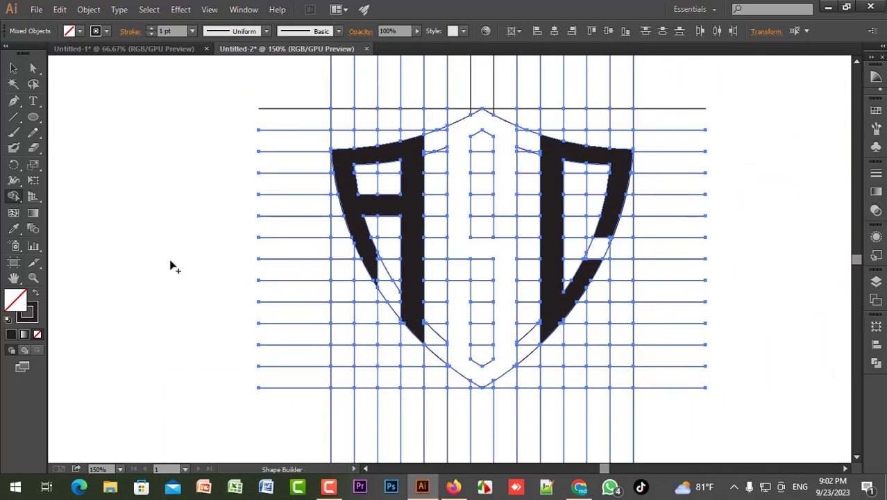
Step: Reselect the whole grid artwork and fill the S with solid black and no stroke using Shape Builder
key("v")
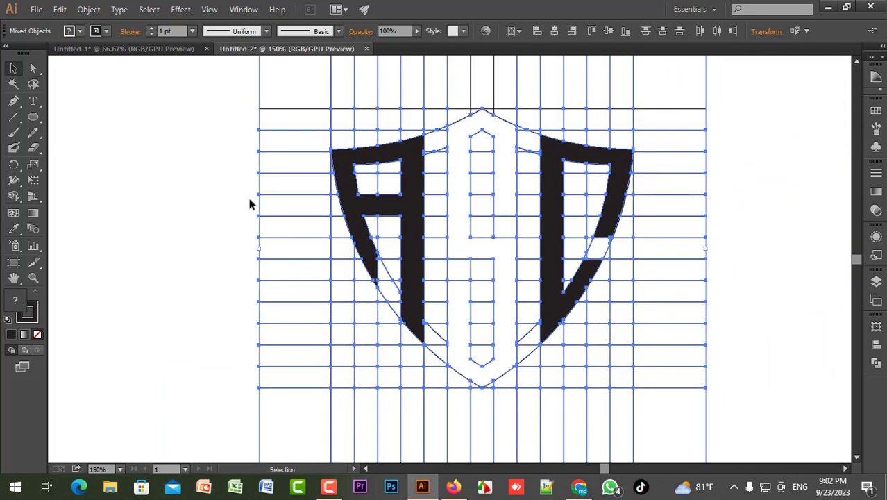
left_click_drag(206, 81, 749, 409)
left_click(14, 196)
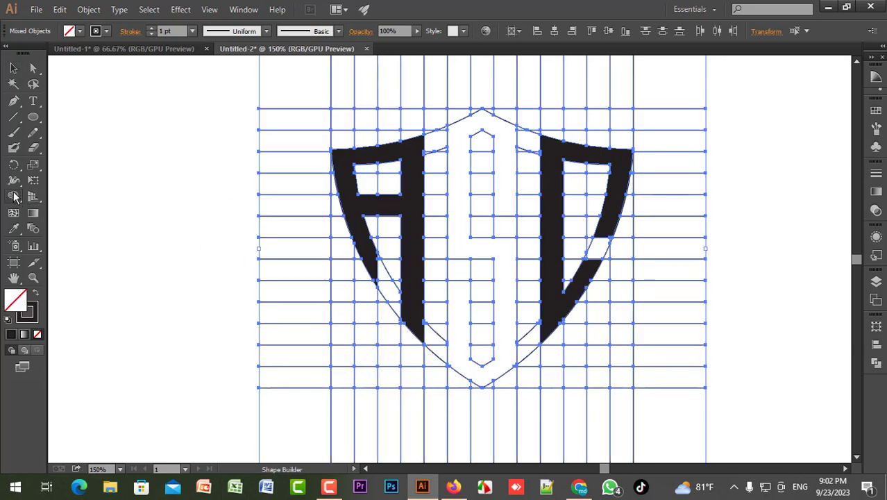
left_click(35, 293)
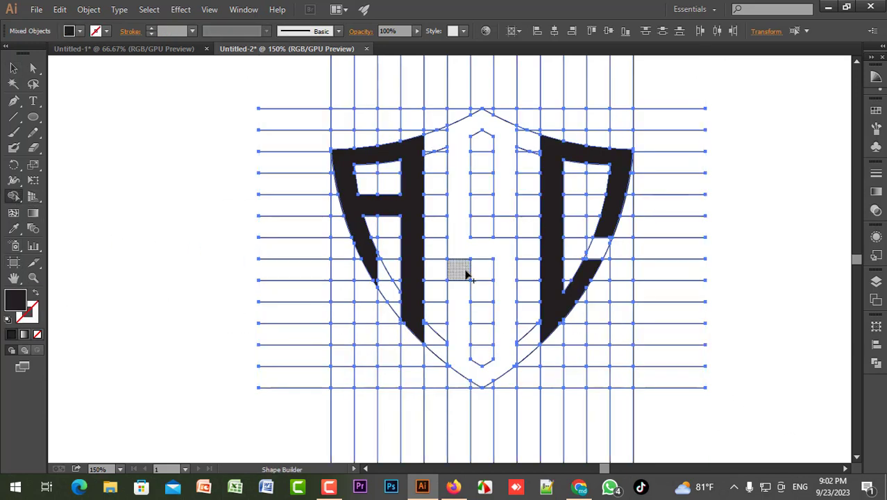
left_click(462, 229)
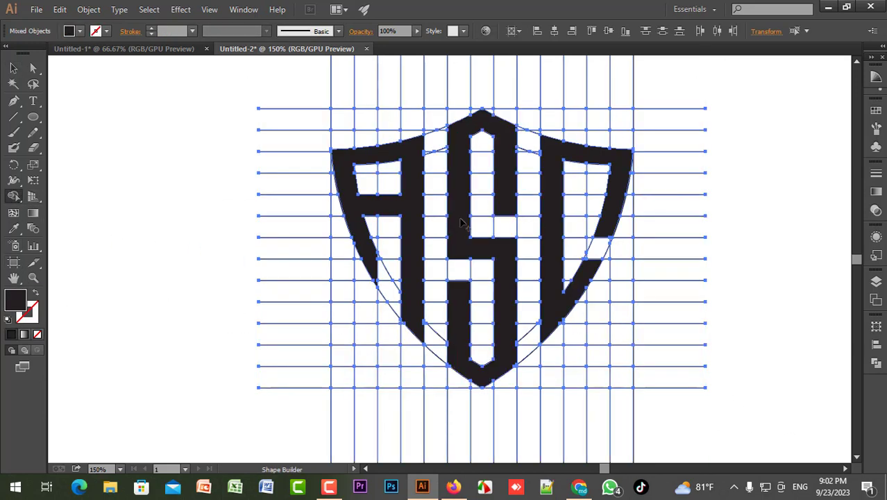
key("v")
left_click(782, 202)
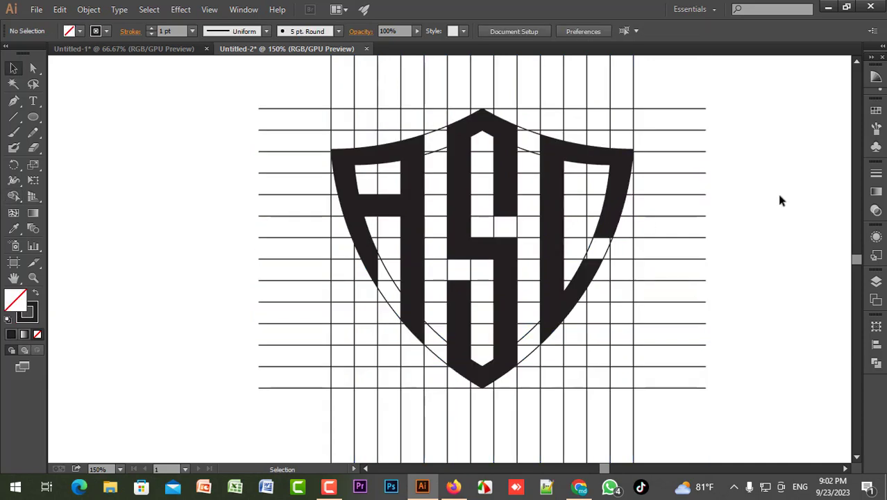
Step: Move the letters A, S and C together clear of the grid and delete all the leftover grid lines
scroll(761, 202, "down", 1)
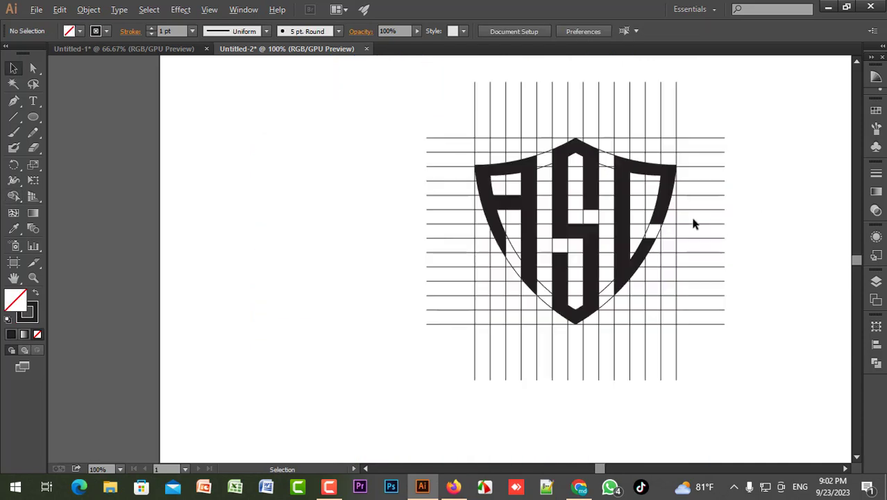
left_click(622, 218)
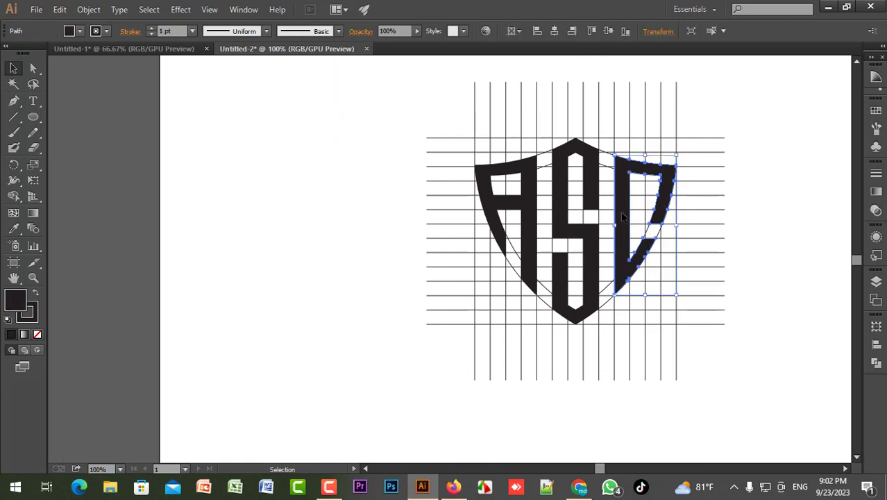
left_click(588, 180, "shift")
left_click(529, 184, "shift")
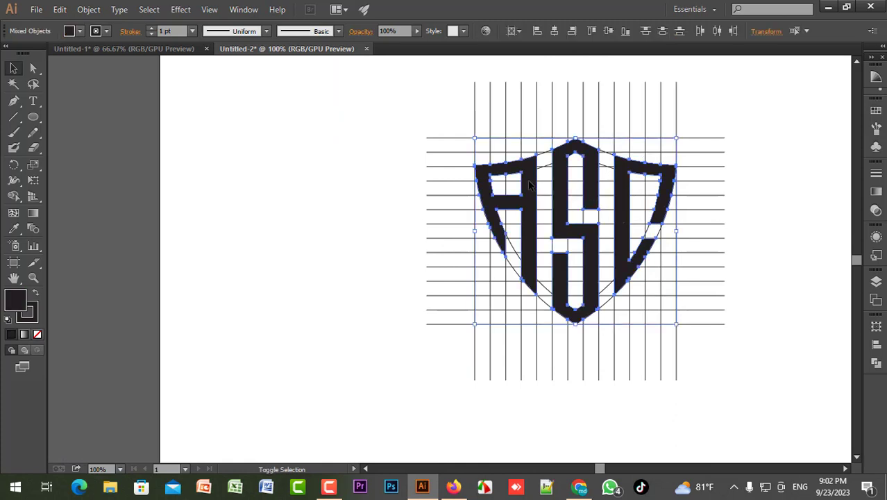
left_click_drag(529, 184, 285, 184)
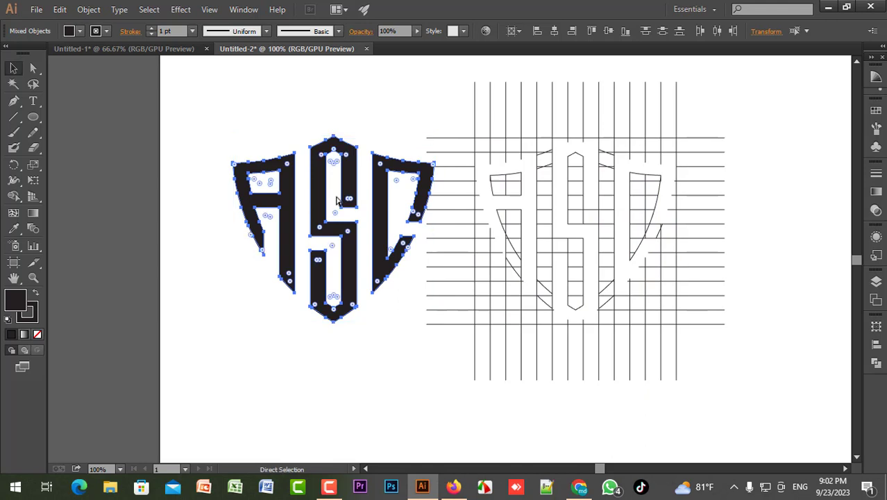
left_click_drag(450, 99, 732, 375)
key("Delete")
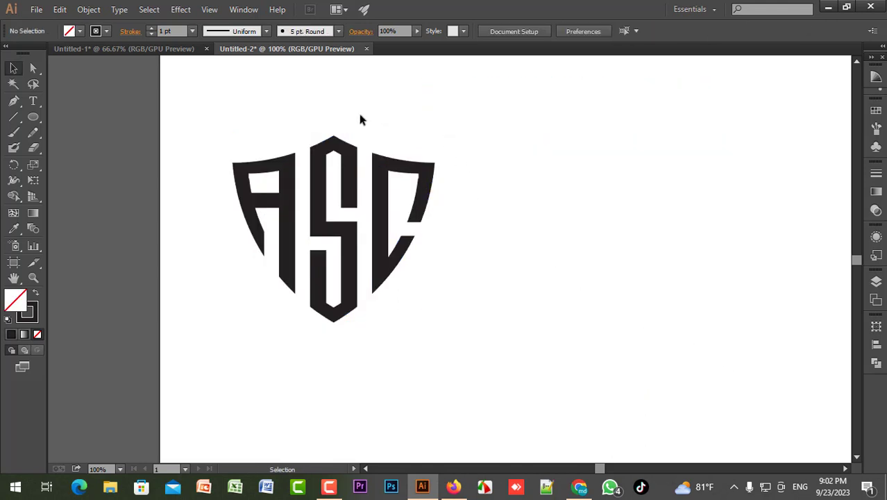
Step: Group the ASC letters and move them back to the middle of the artboard
left_click_drag(279, 115, 479, 303)
left_click_drag(354, 231, 577, 229)
left_click_drag(677, 318, 609, 314)
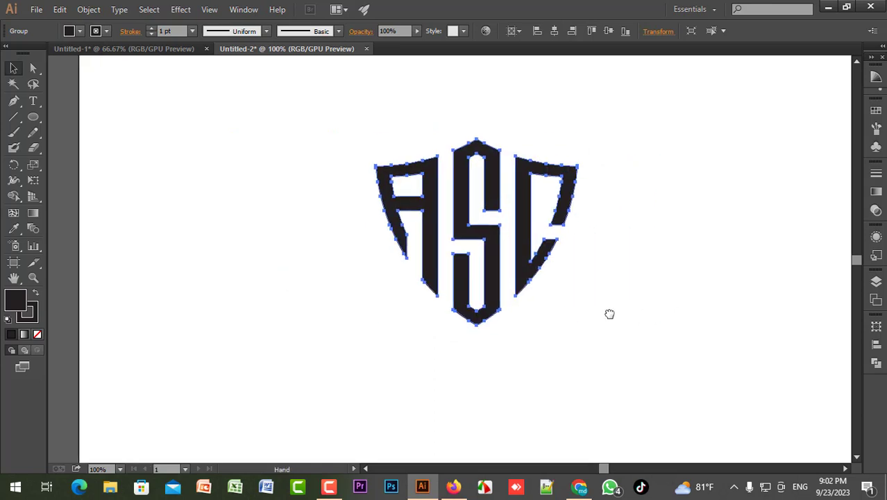
scroll(609, 313, "down", 1)
scroll(603, 270, "up", 1)
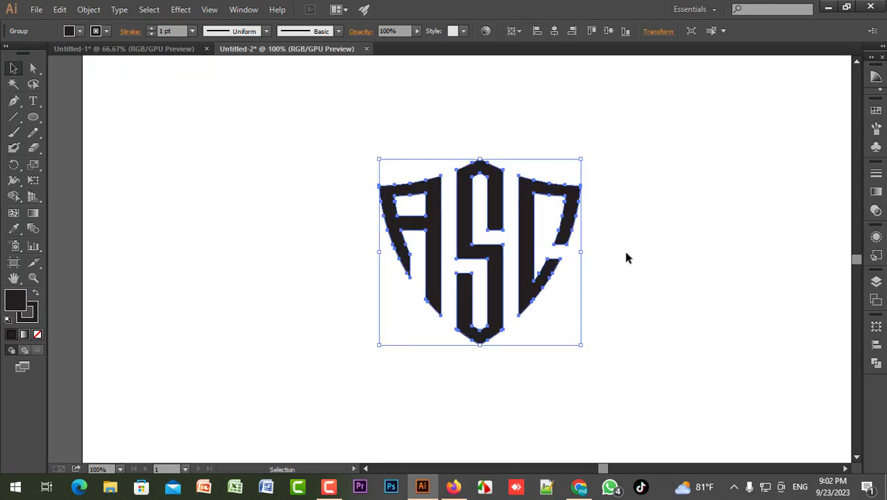
left_click(625, 257)
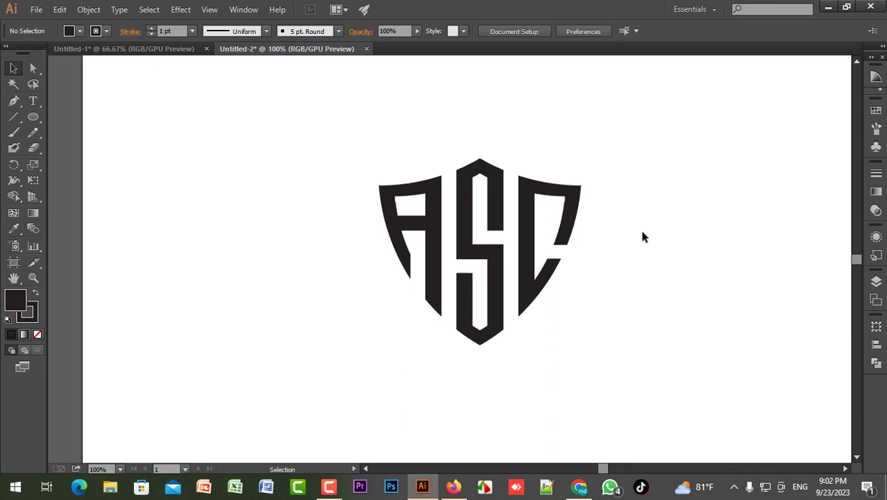
scroll(640, 233, "down", 1)
scroll(641, 233, "up", 1)
scroll(641, 233, "down", 1)
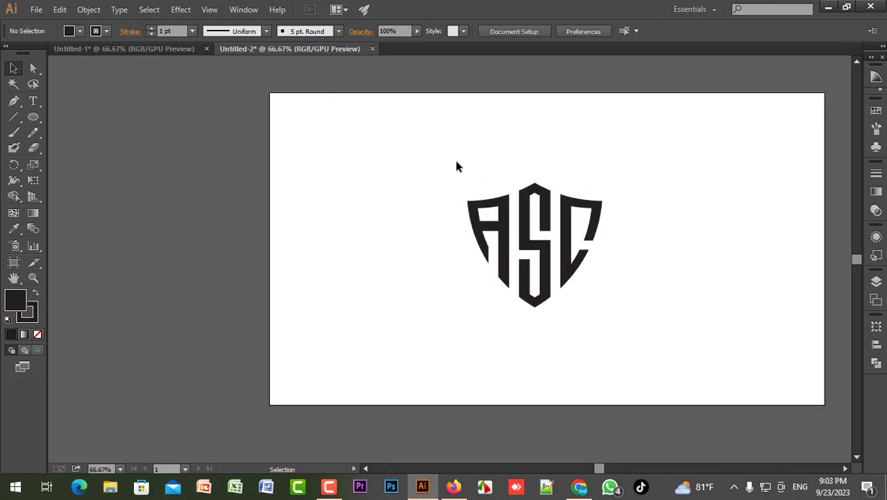
left_click_drag(437, 161, 649, 312)
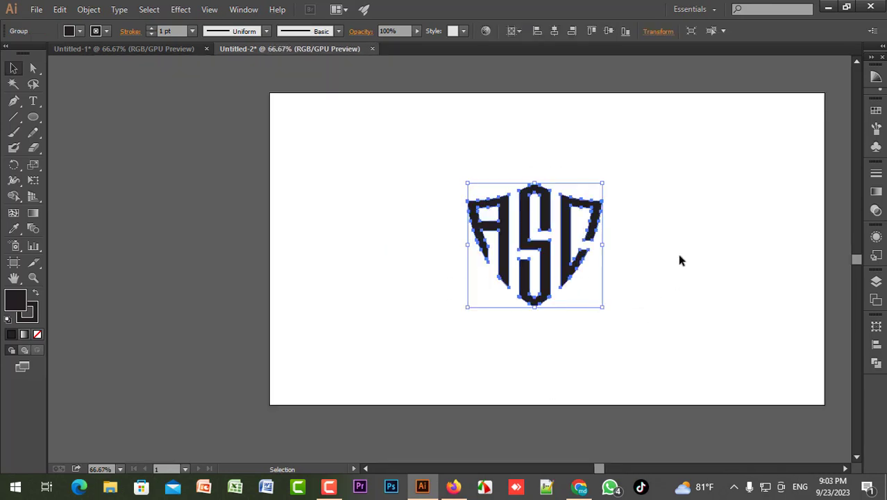
left_click(679, 260)
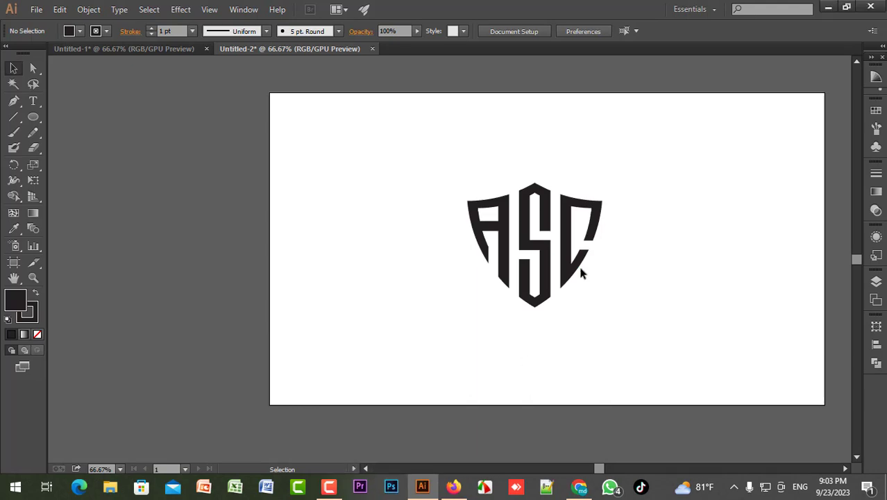
Step: Switch to Photoshop and open the Downloads folder in File Explorer
left_click(390, 486)
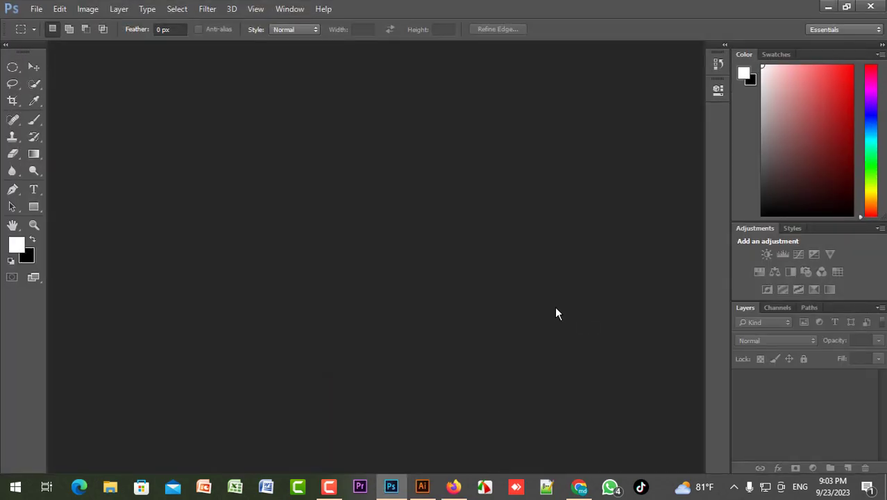
left_click(111, 486)
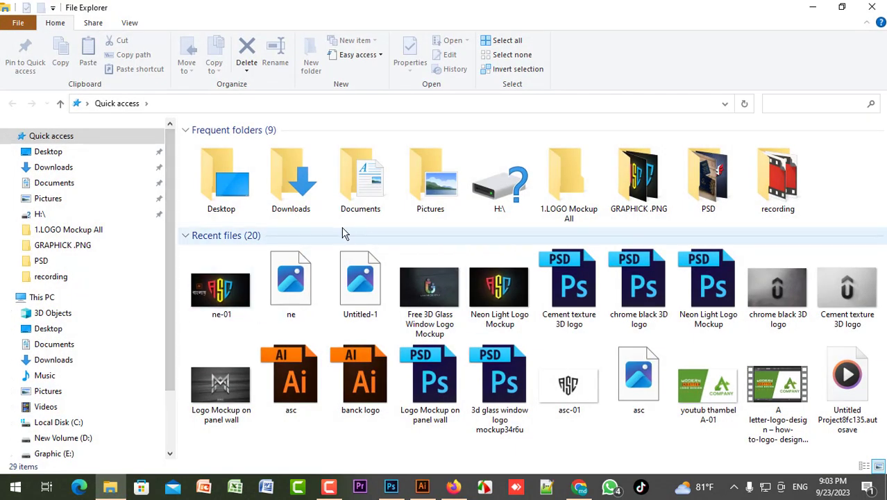
left_click(56, 167)
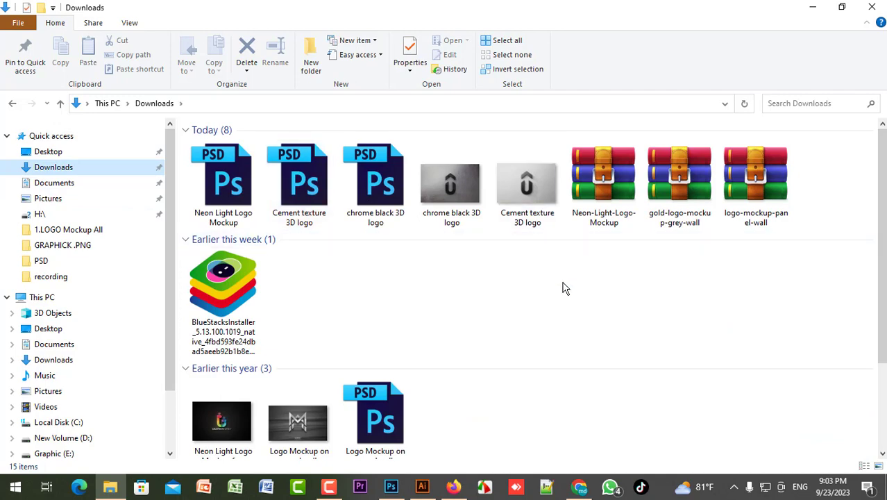
scroll(525, 292, "down", 2)
scroll(523, 285, "up", 2)
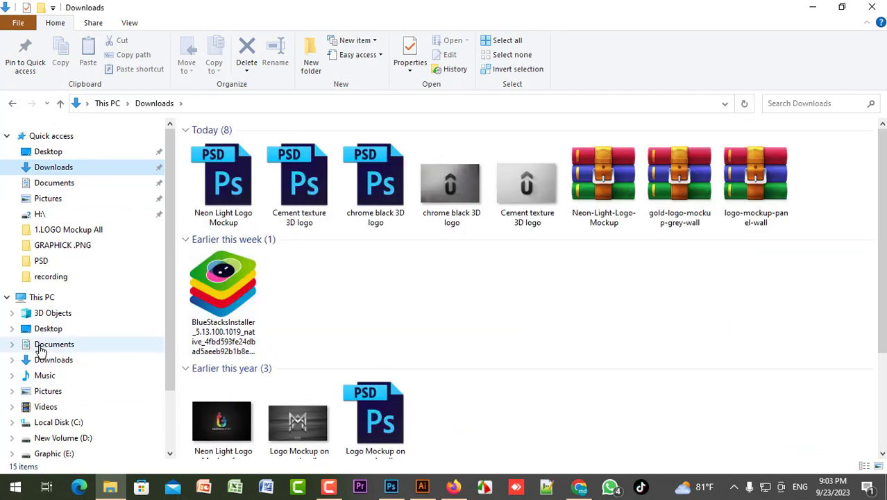
Step: Open the Neon Light Logo Mockup PSD file from the Downloads folder in Photoshop
scroll(69, 378, "down", 2)
scroll(68, 402, "up", 2)
scroll(222, 299, "down", 2)
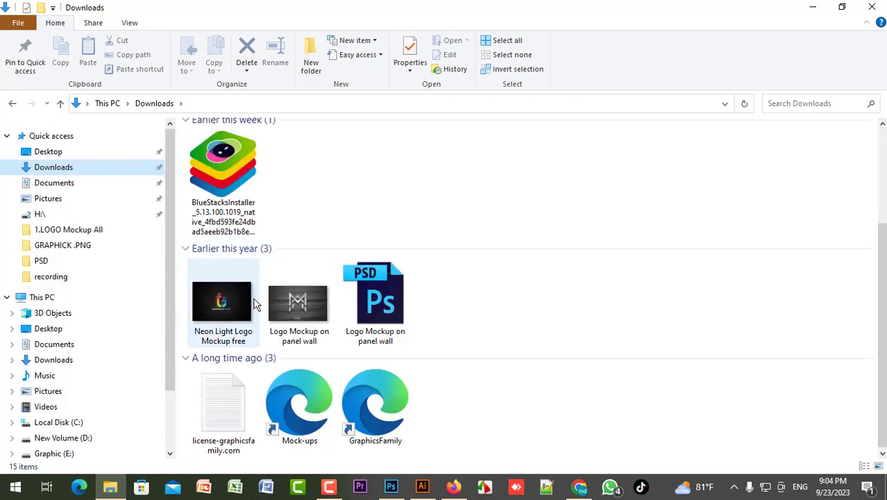
scroll(544, 301, "up", 2)
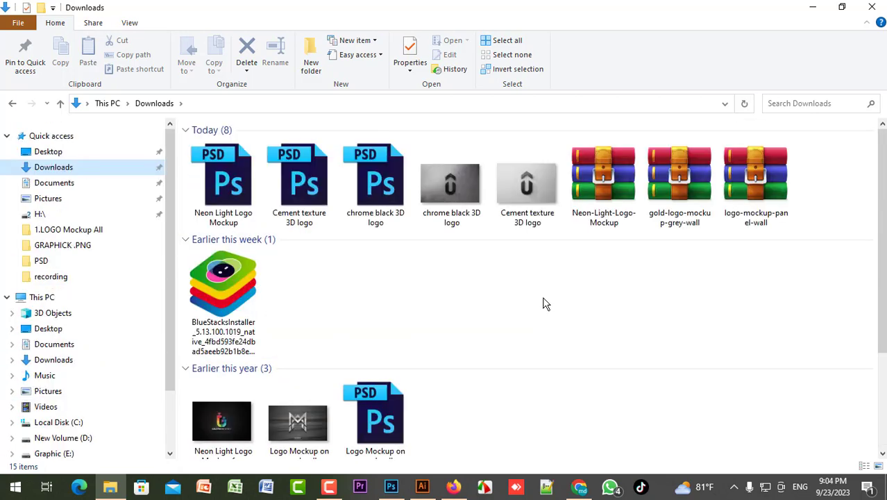
scroll(544, 302, "down", 2)
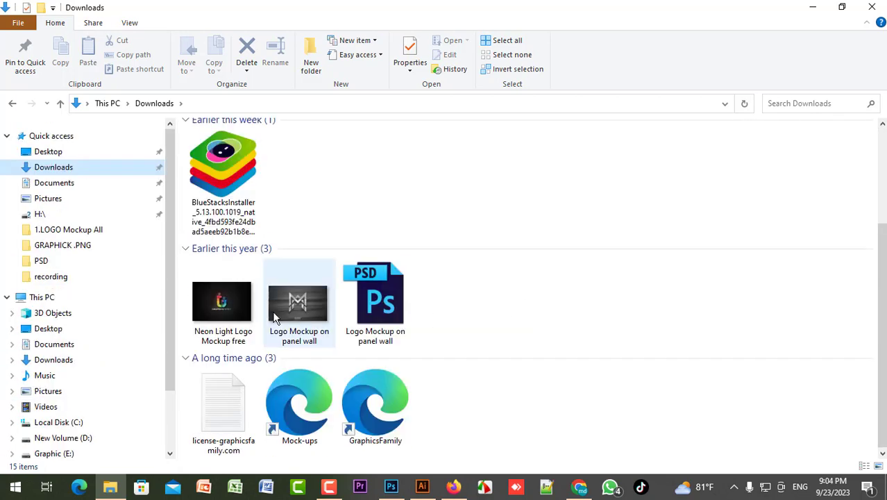
double_click(390, 306)
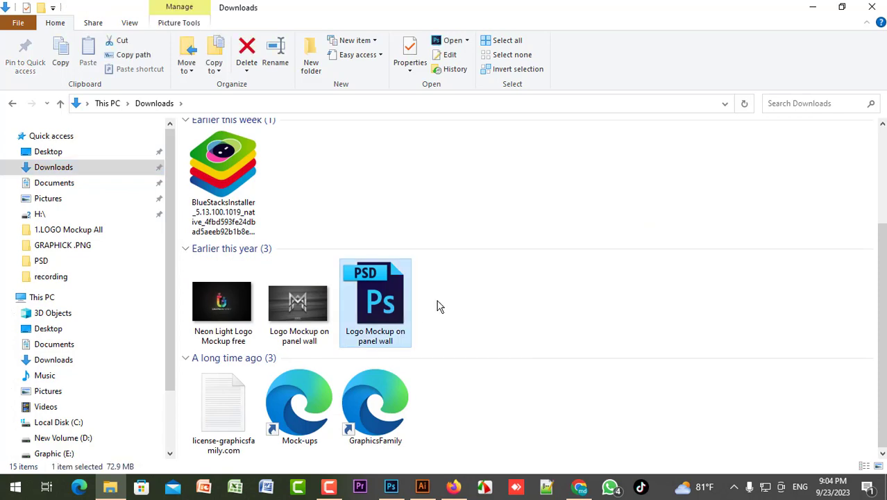
scroll(514, 293, "up", 2)
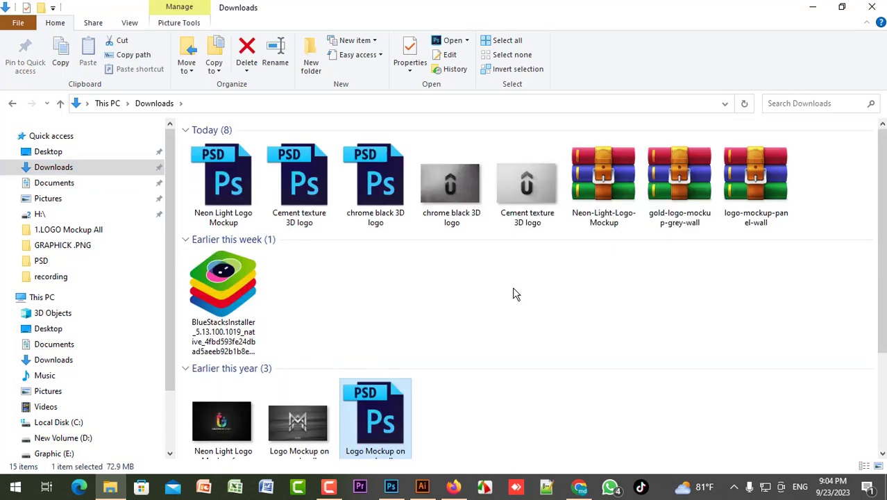
double_click(227, 191)
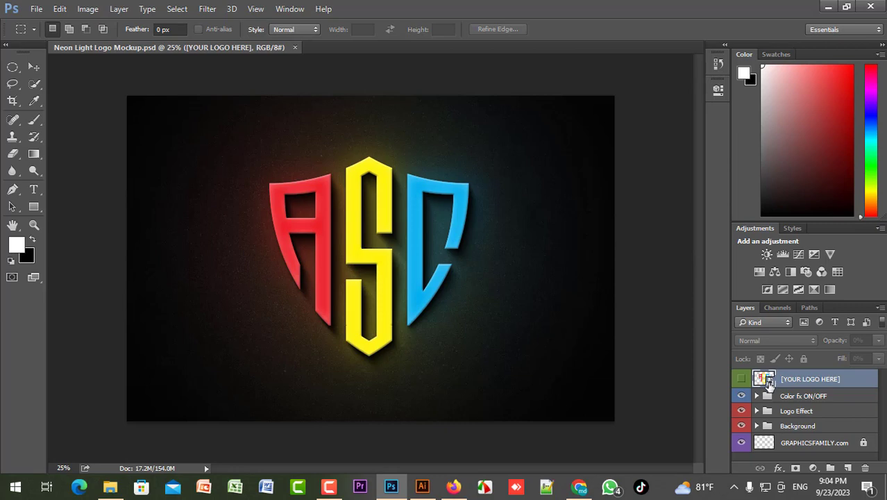
Step: Open the contents of the [YOUR LOGO HERE] smart object and delete the existing ASC logo layer
double_click(763, 379)
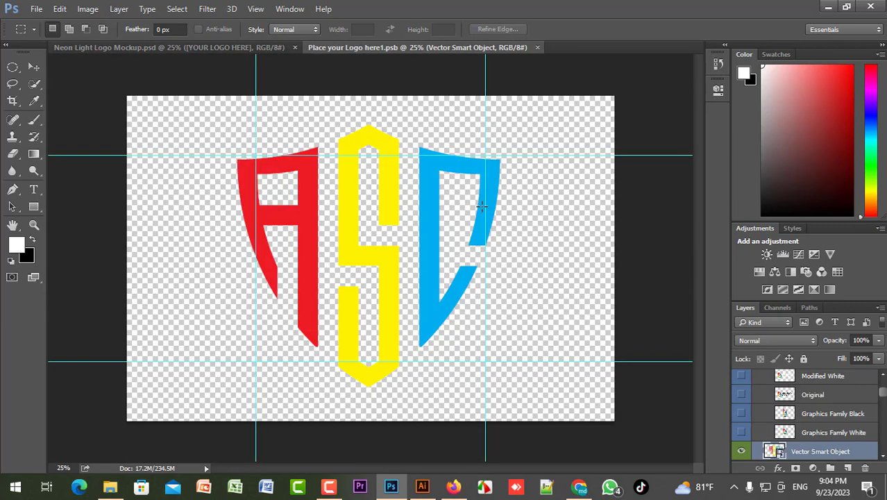
key("v")
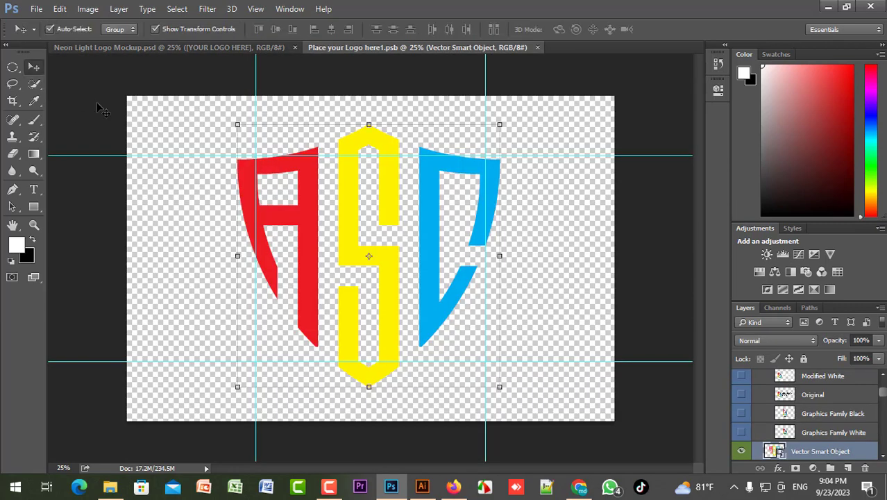
key("Delete")
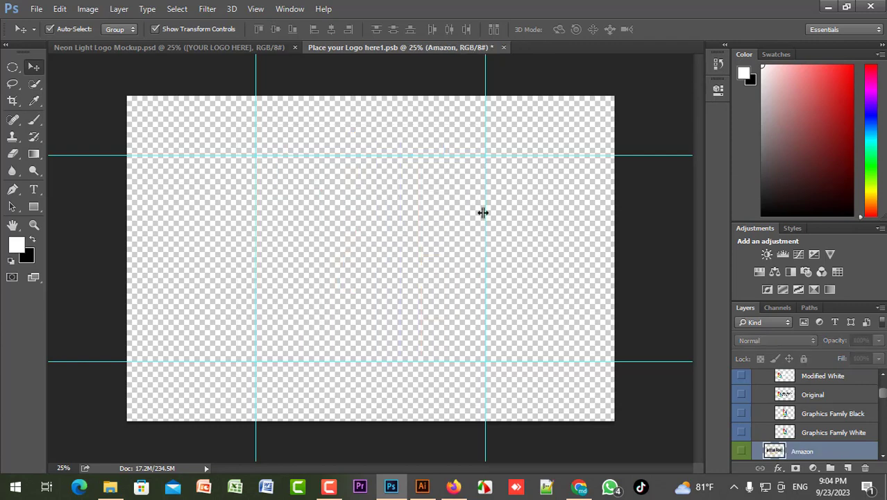
Step: Switch to Illustrator and set the stroke of the grouped ASC logo to none
left_click(422, 489)
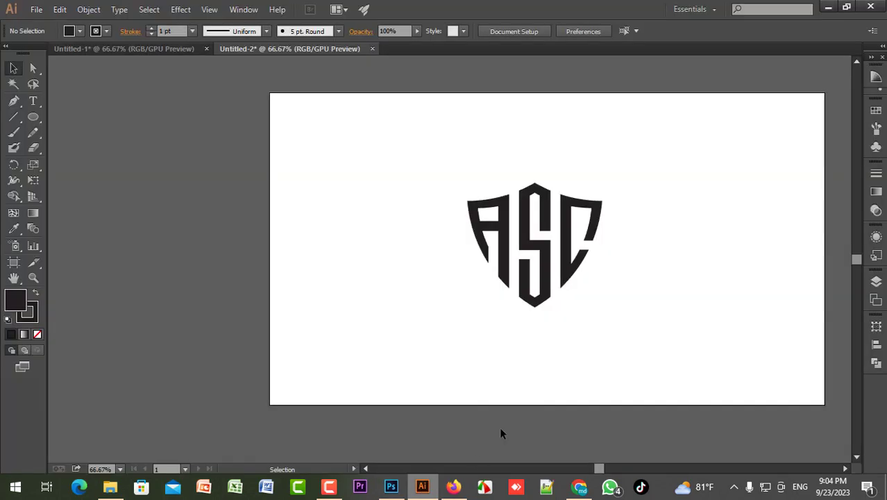
left_click_drag(435, 160, 670, 317)
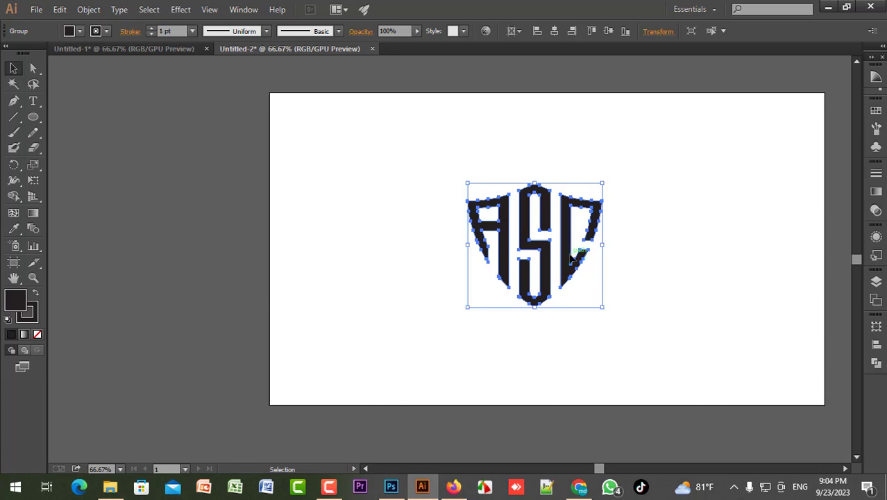
left_click_drag(594, 204, 576, 237)
left_click(628, 235)
left_click(505, 207)
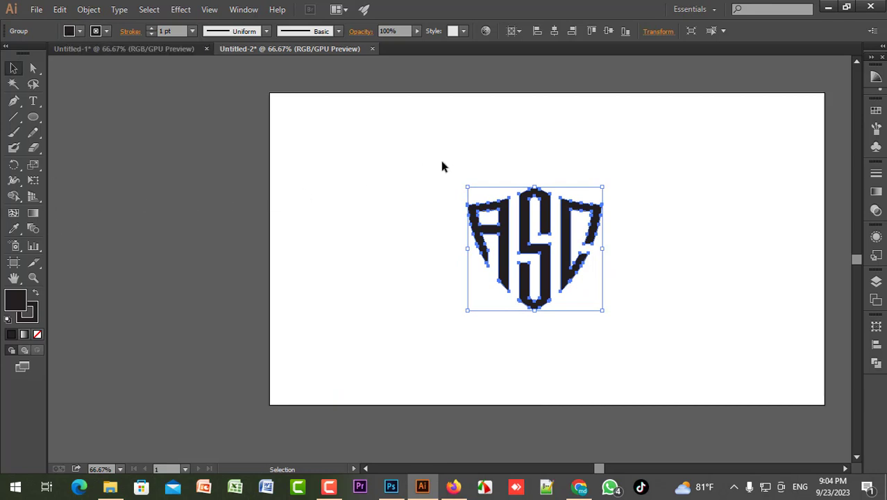
left_click_drag(426, 161, 707, 333)
left_click(98, 32)
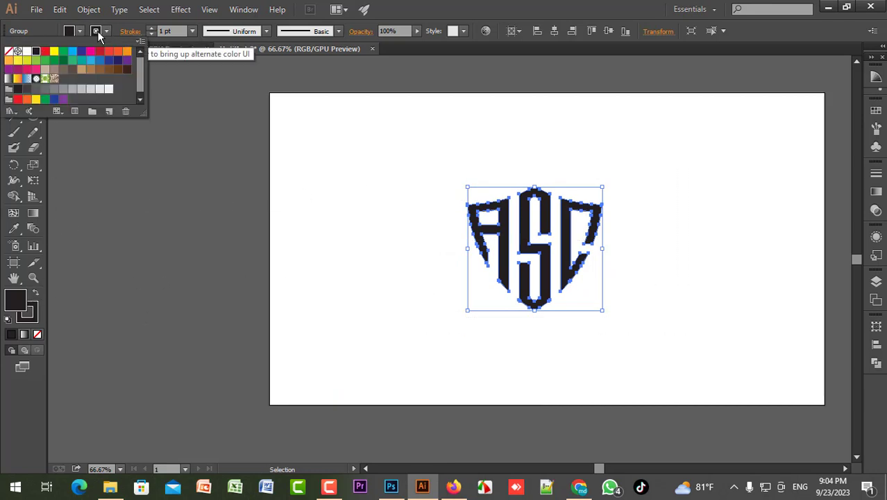
left_click(9, 52)
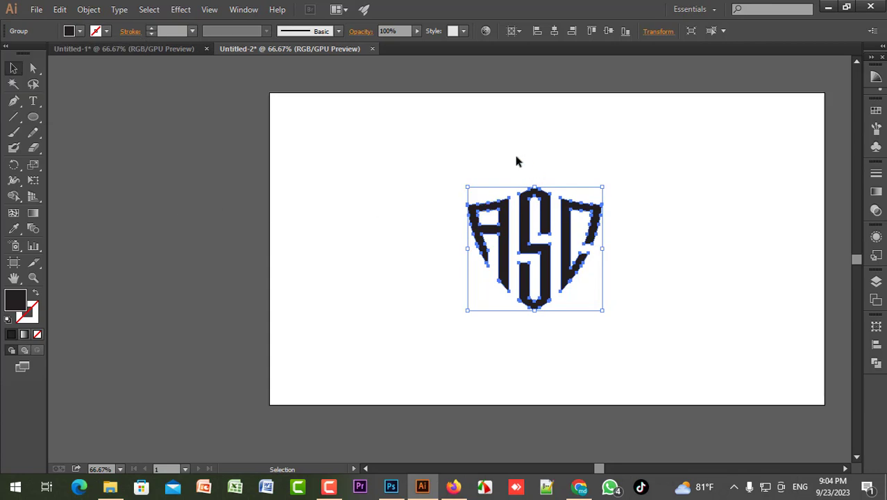
left_click(453, 184)
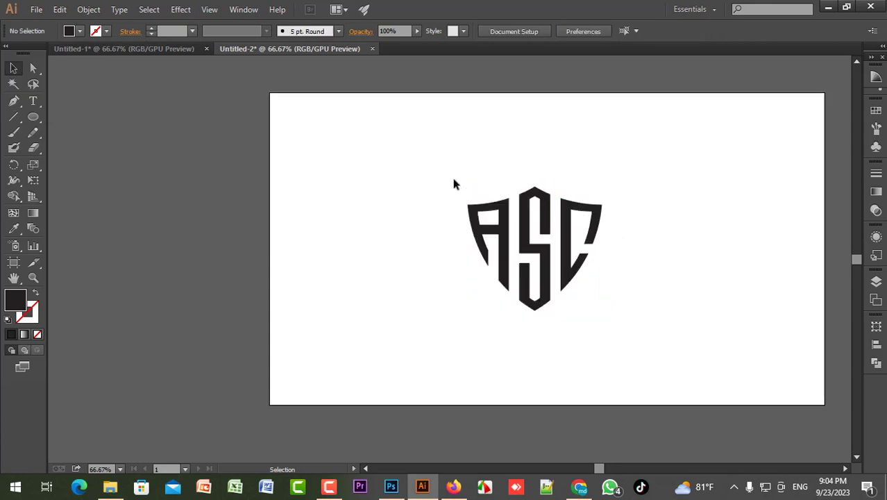
Step: Ungroup the ASC logo so that each letter can be selected separately
left_click_drag(453, 183, 667, 306)
left_click(665, 300)
left_click(544, 199)
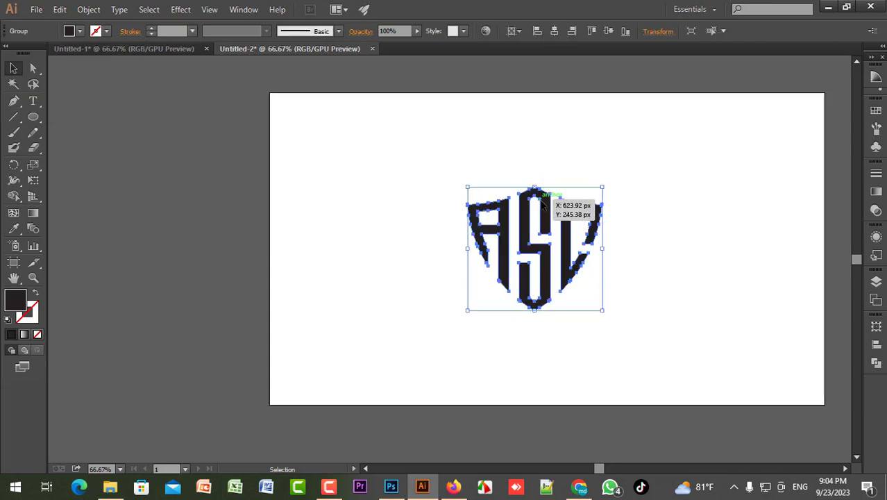
right_click(543, 199)
left_click(608, 277)
Step: Fill the letter A with the CMYK Red swatch
left_click(490, 210)
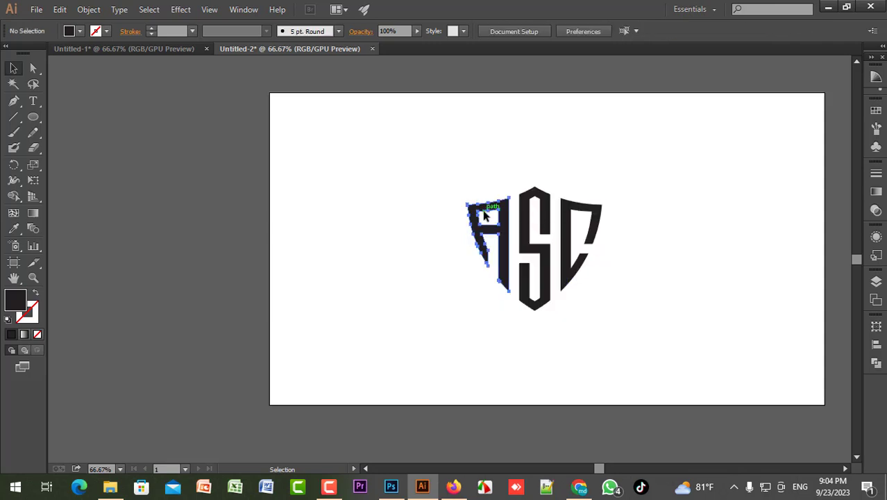
left_click(68, 30)
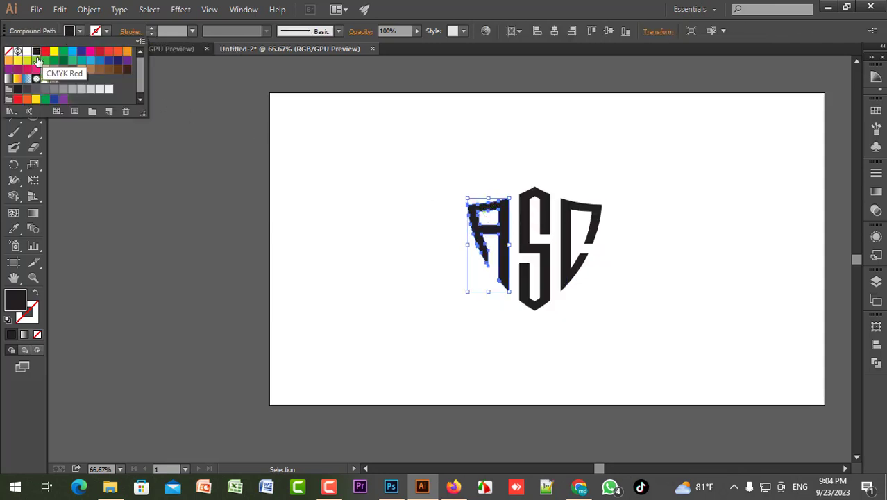
left_click(44, 52)
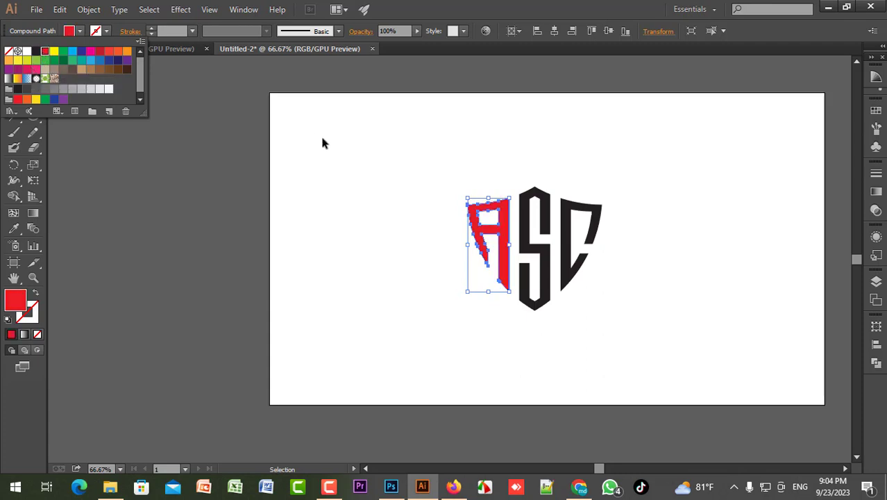
left_click(68, 30)
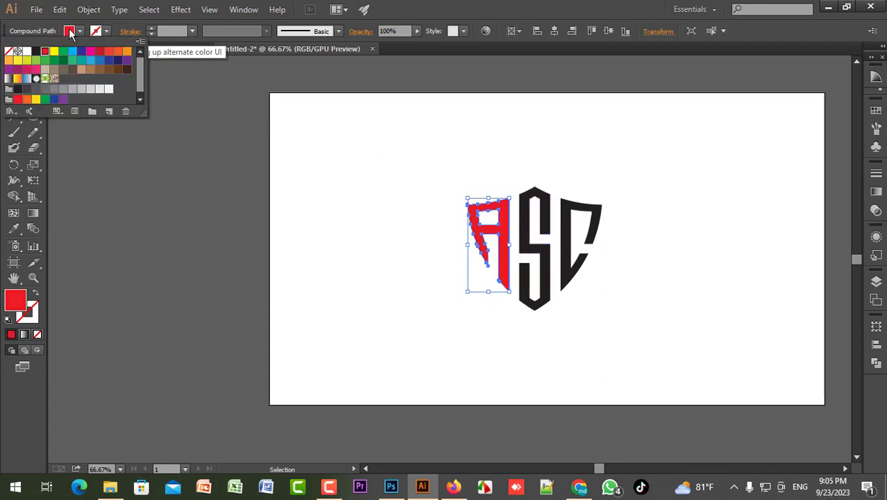
Step: Fill the letter S with the bright yellow swatch
left_click(535, 247)
left_click(69, 32)
left_click(54, 51)
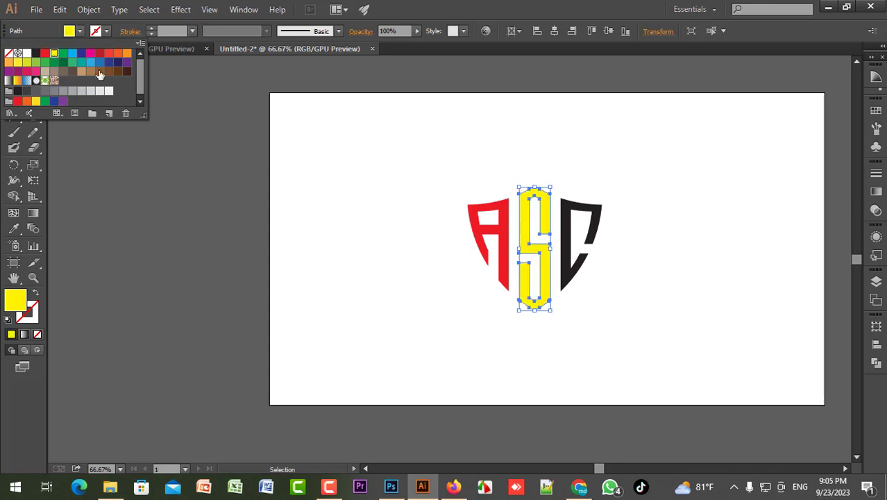
left_click(390, 148)
left_click(390, 152)
Step: Fill the letter C with the light blue swatch
left_click(588, 216)
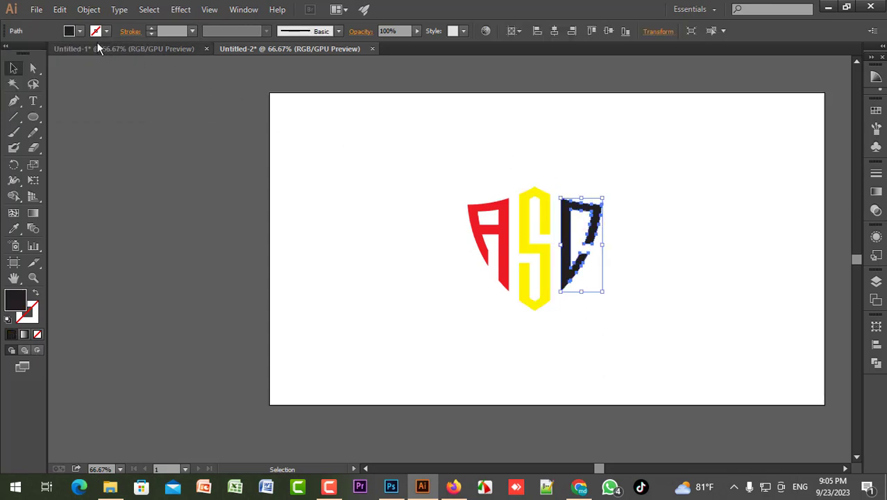
left_click(68, 31)
left_click(70, 53)
left_click(432, 149)
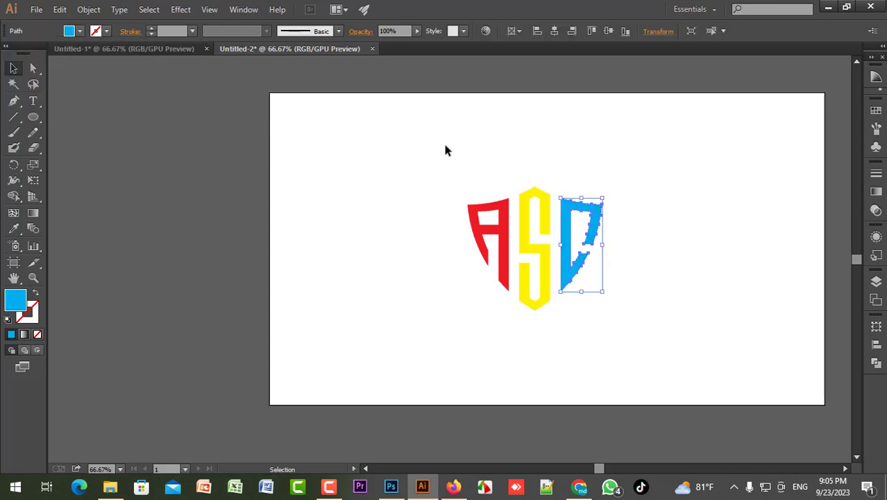
left_click(446, 151)
Step: Bring the coloured ASC letters into the Photoshop smart object document, scale them to about 413% and centre them on the canvas
left_click_drag(425, 153, 622, 287)
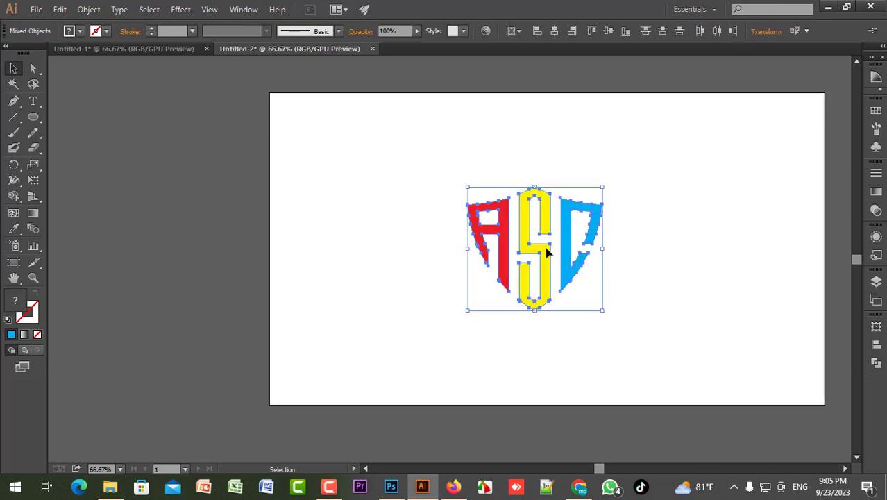
left_click_drag(547, 254, 359, 246)
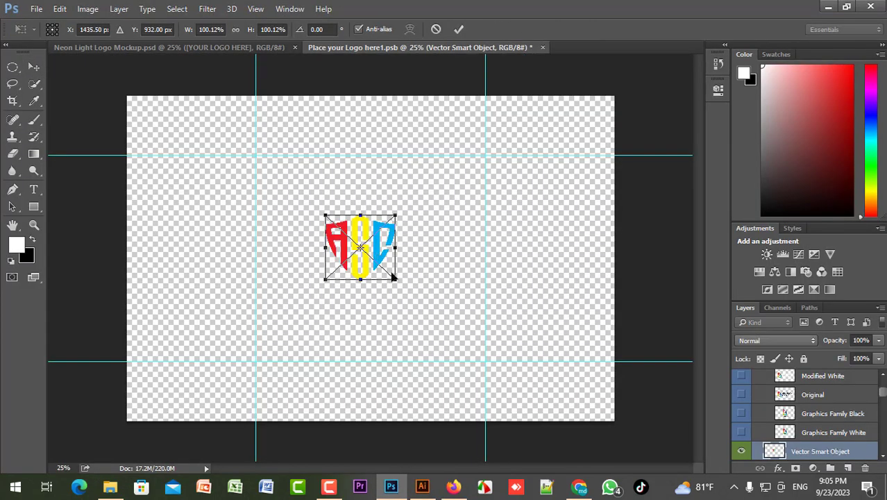
left_click_drag(392, 277, 472, 416)
left_click_drag(385, 312, 389, 324)
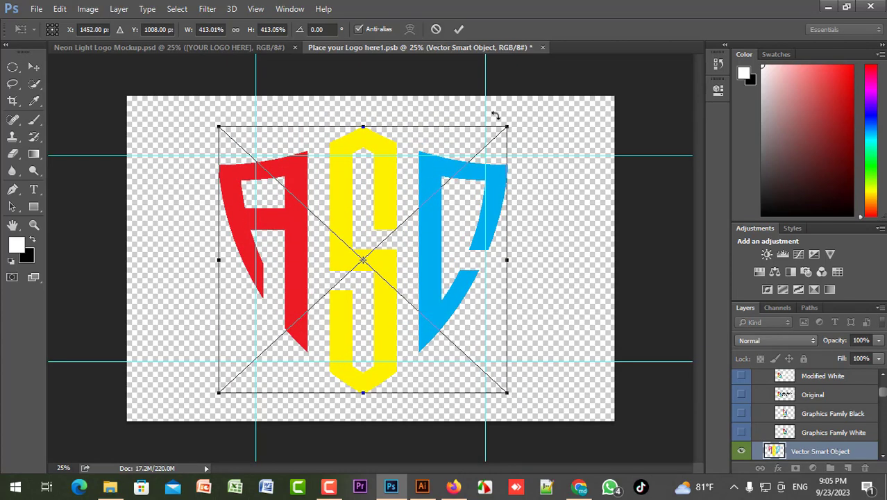
left_click(461, 31)
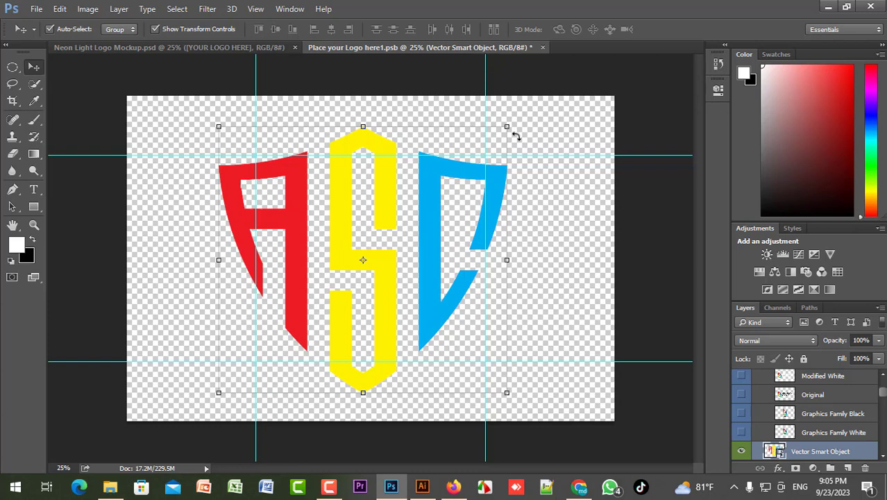
Step: Save the smart object contents and return to the Neon Light Logo Mockup document
key("ctrl+s")
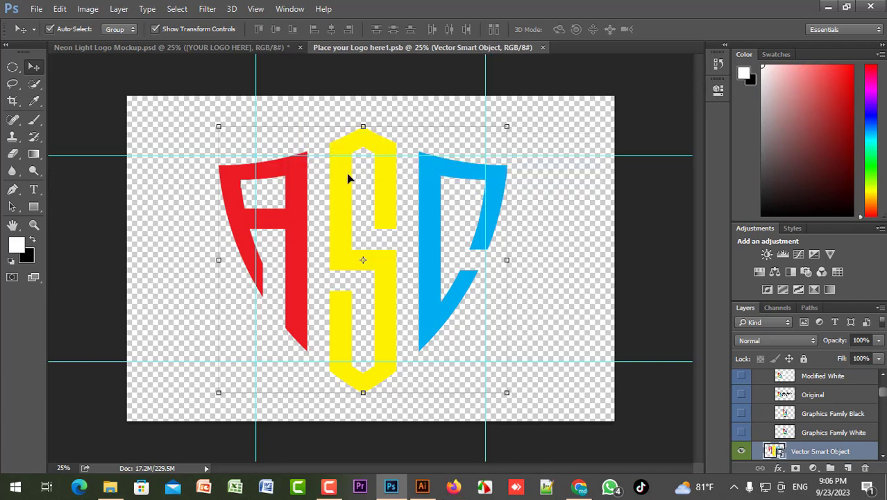
left_click(221, 46)
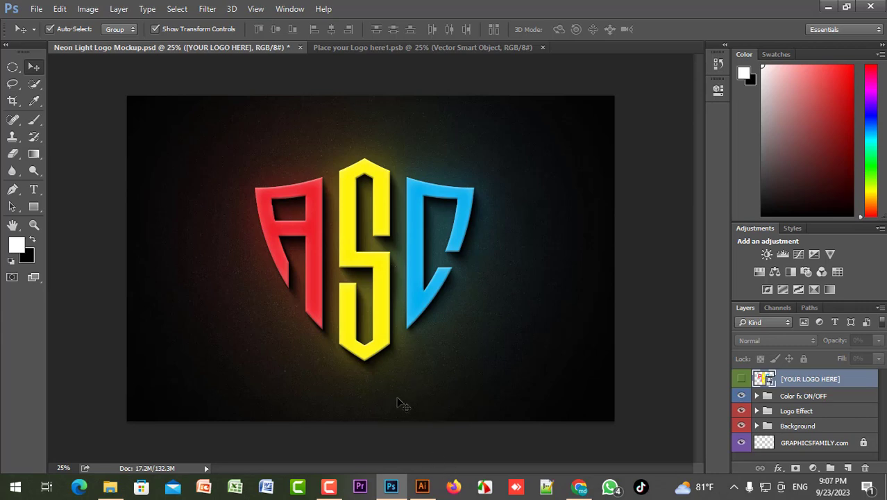
mouse_move(426, 491)
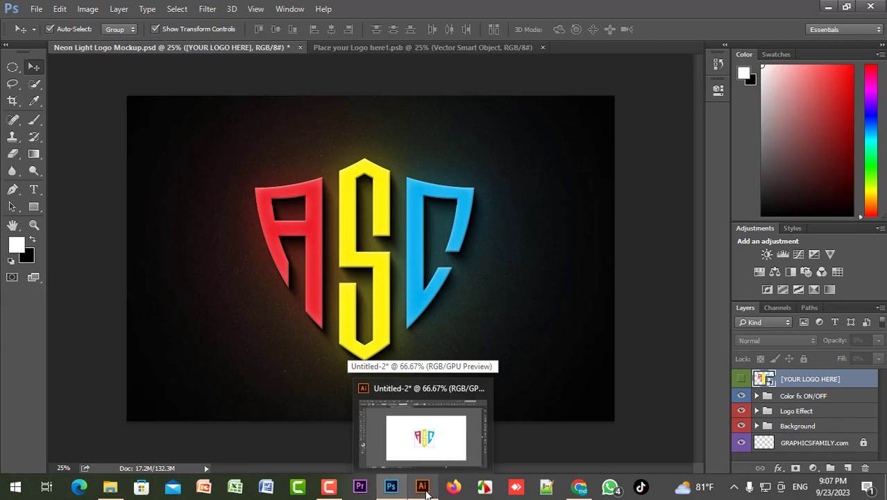